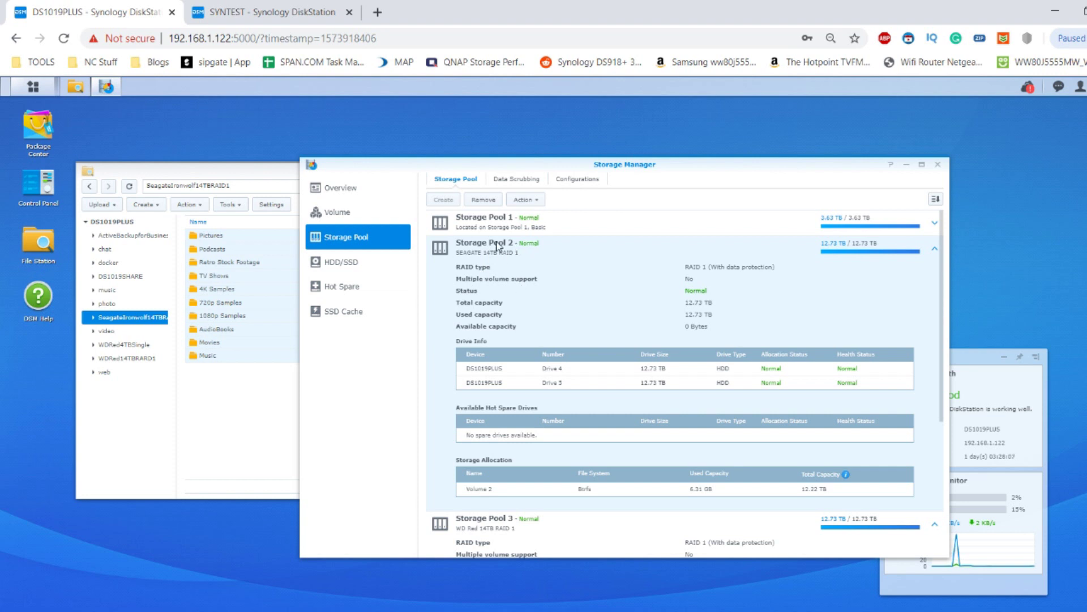
Collapse the detail panels of Storage Pool 2 and Storage Pool 3 to their summary rows
scroll(520, 321, down, 4)
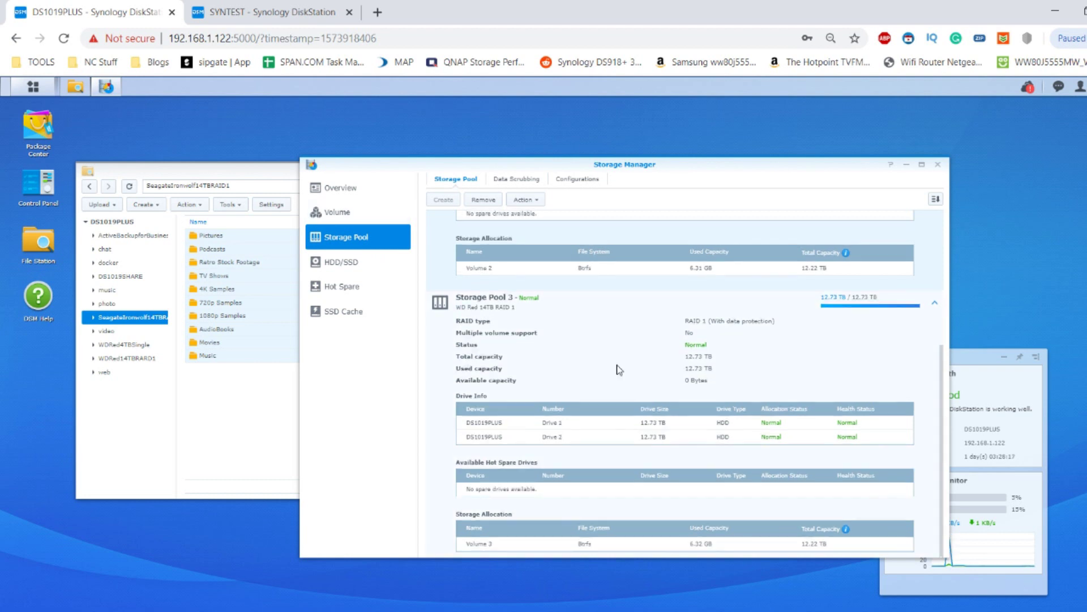
scroll(619, 368, up, 4)
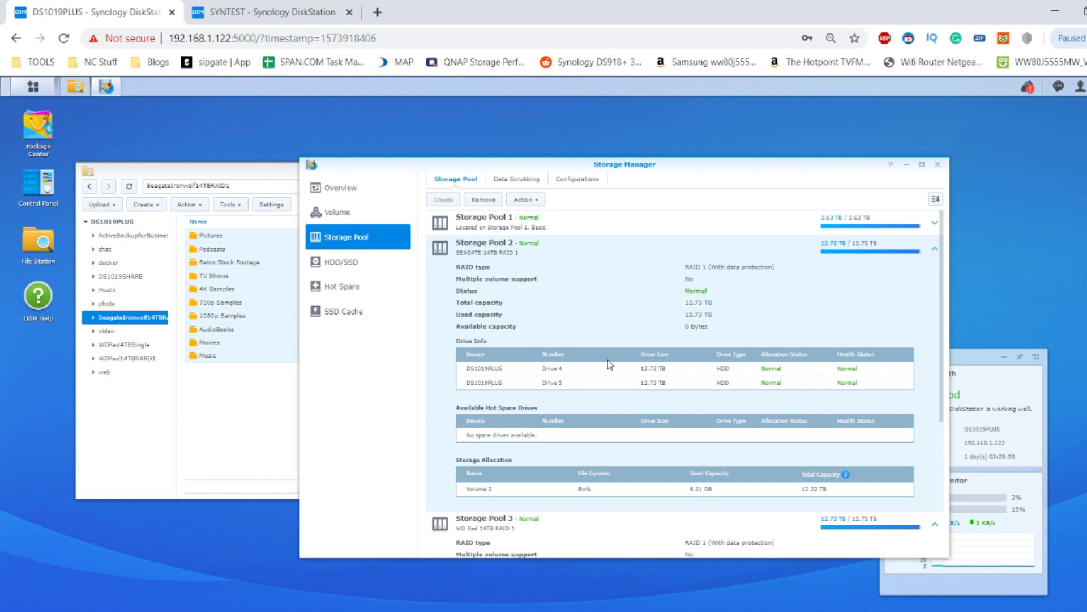
click(935, 255)
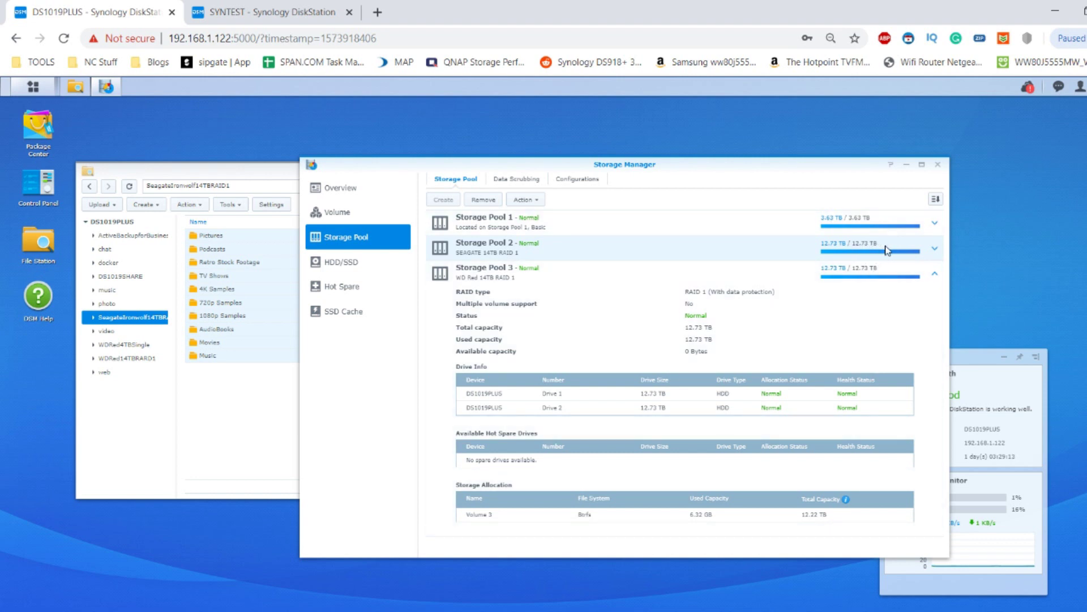
click(933, 273)
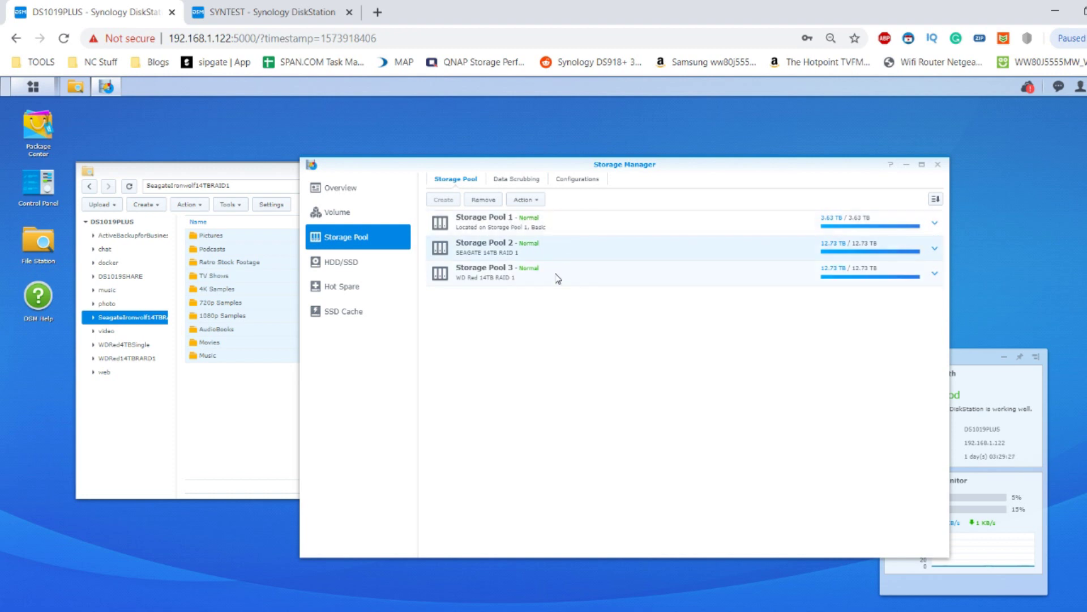
Minimize Storage Manager and view Properties of the ten Seagate folders, totalling 6.29 GB
click(907, 165)
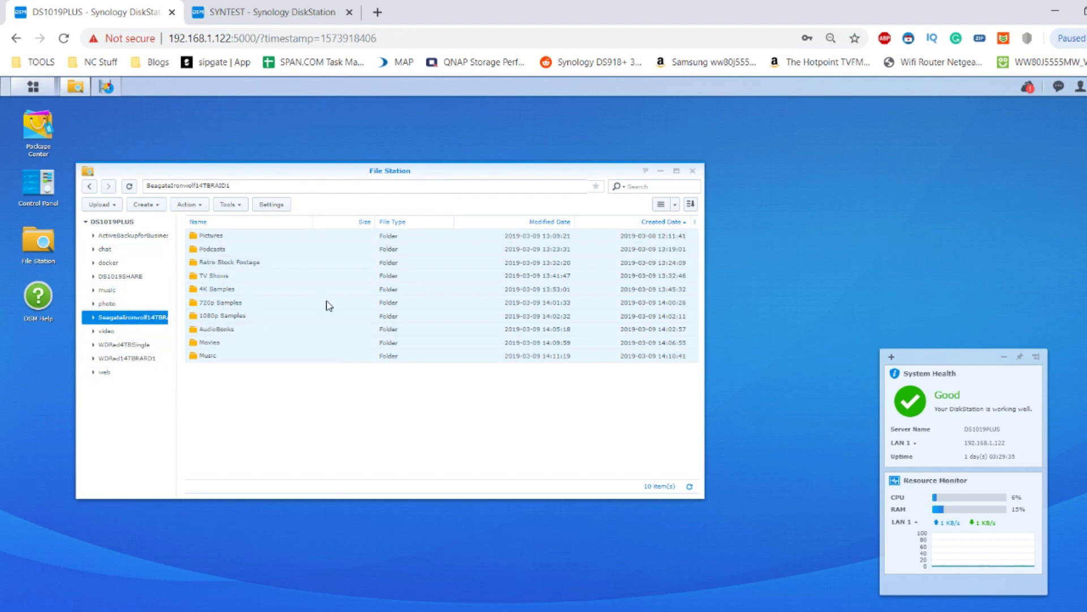
right_click(303, 300)
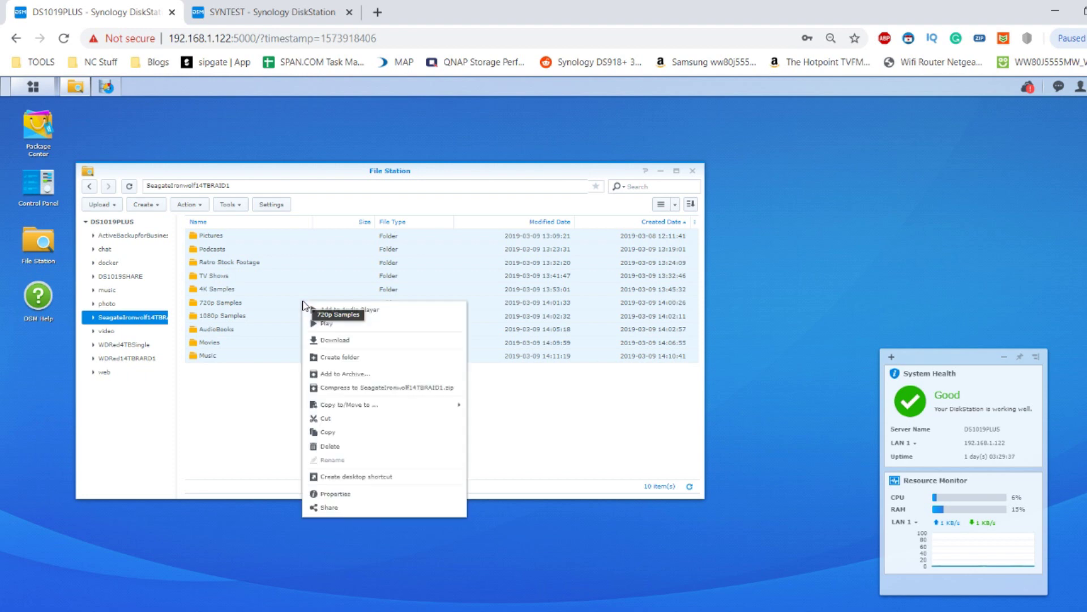
click(336, 494)
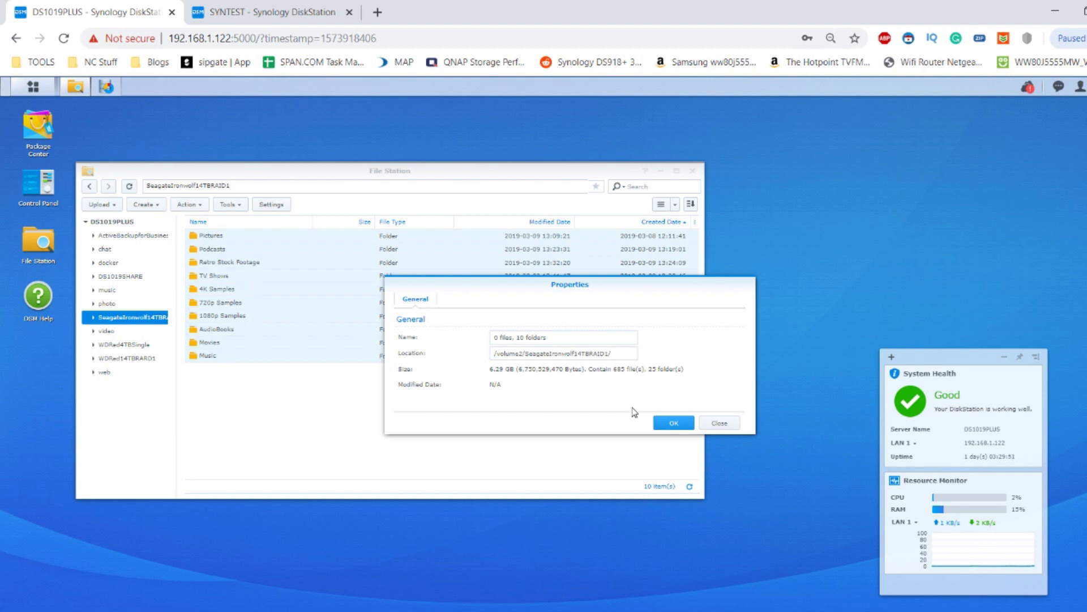
Switch to the WDRed14TBRAID1 share, select all its folders and add desktop shortcuts to them
click(670, 423)
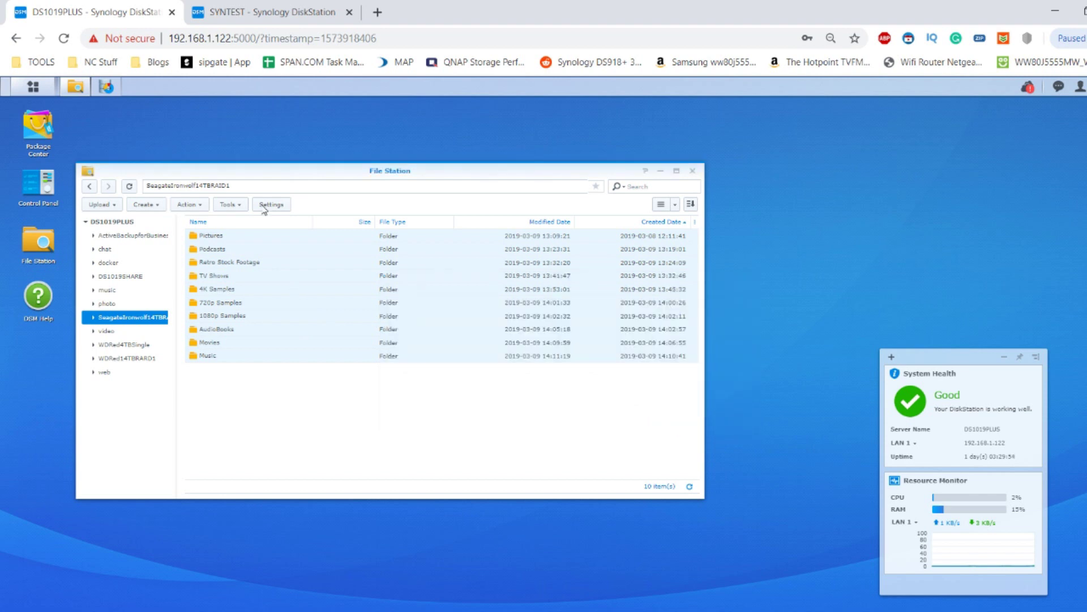
click(136, 358)
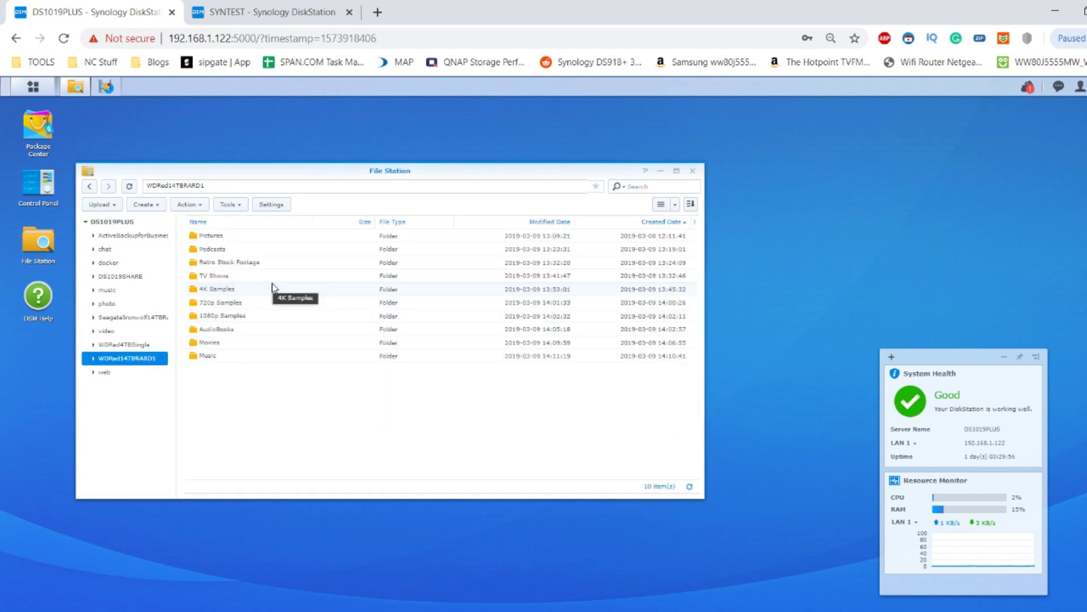
key(ctrl+a)
right_click(272, 288)
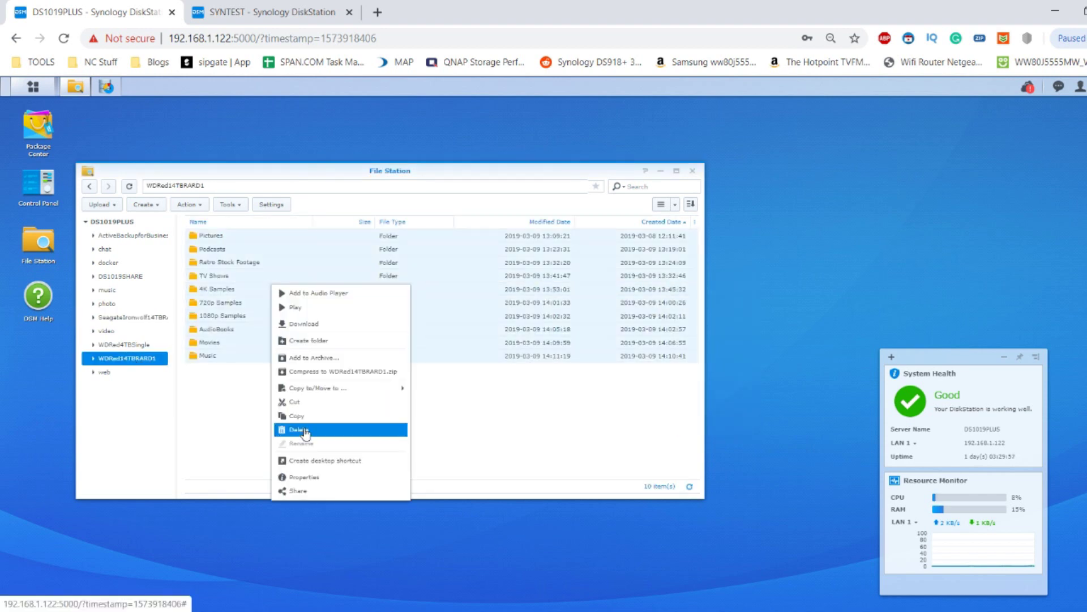
click(312, 466)
Check the WD Red folders' Properties: 6.29 GB, 685 files, 25 folders
right_click(229, 270)
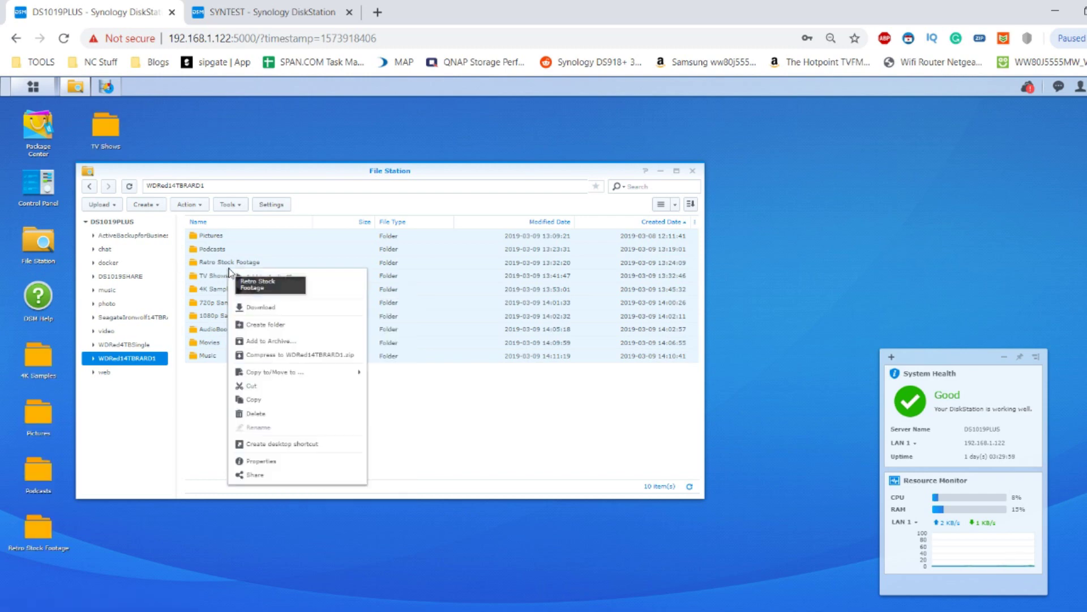
click(261, 460)
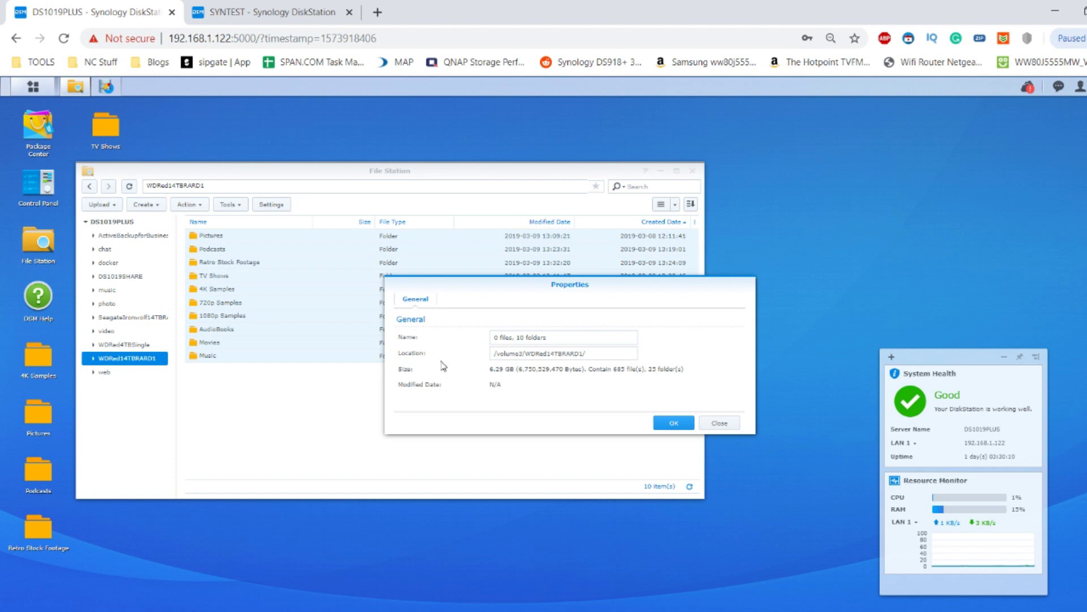
click(713, 422)
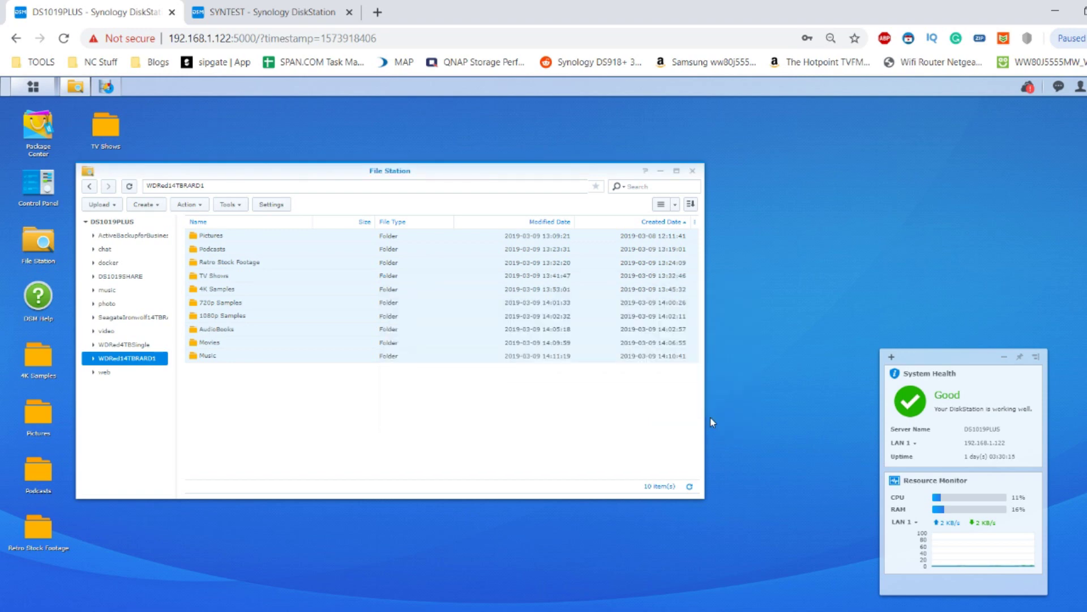
Switch between the shares, settle on SeagateIronwolf14TBRAID1, and select all ten folders with Ctrl+A
click(147, 319)
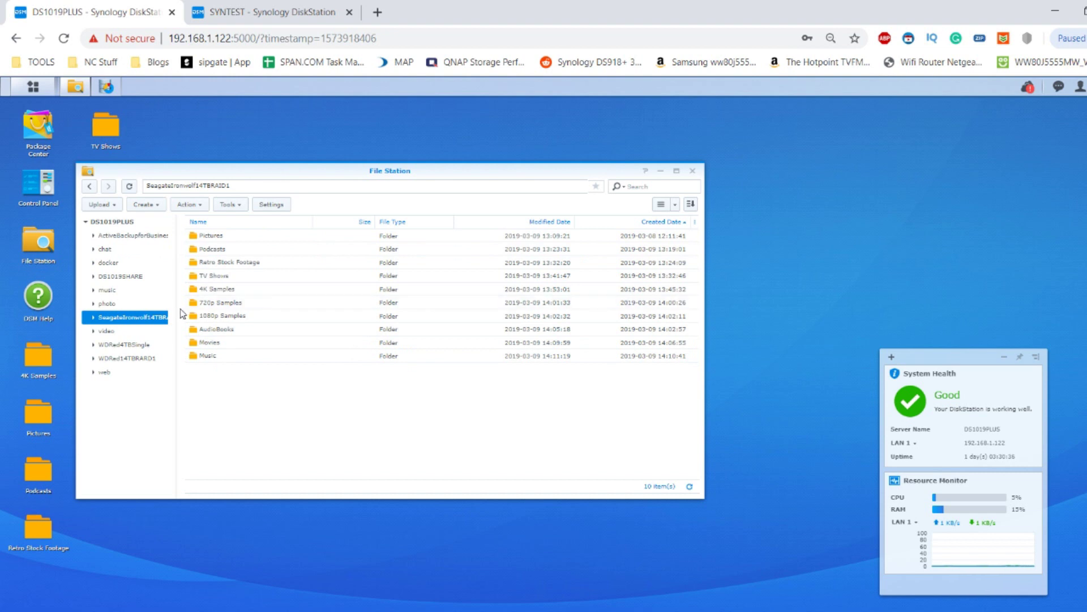
click(142, 359)
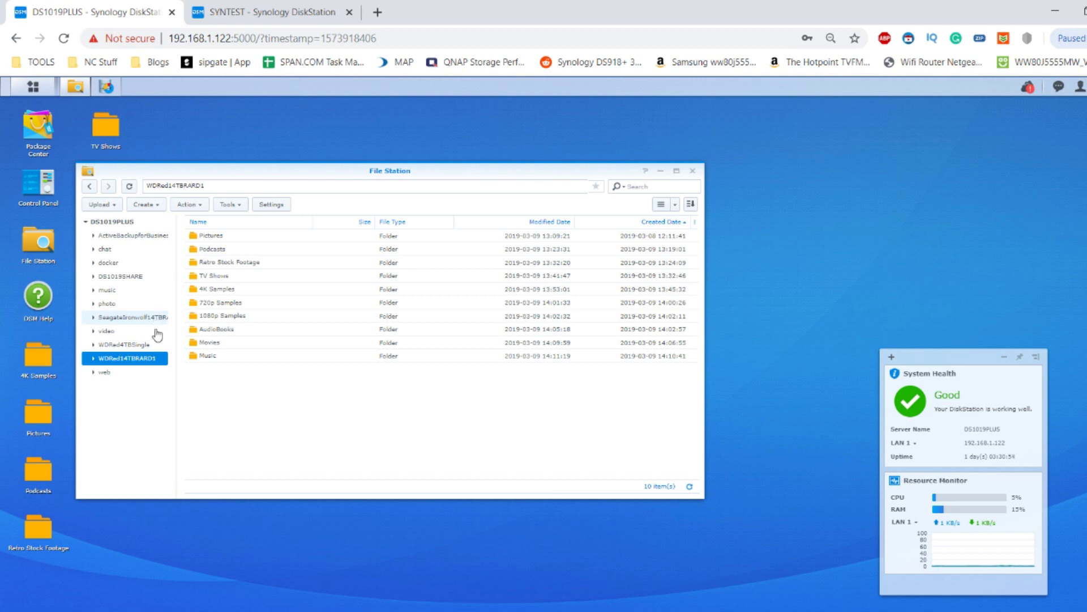
mouse_move(146, 362)
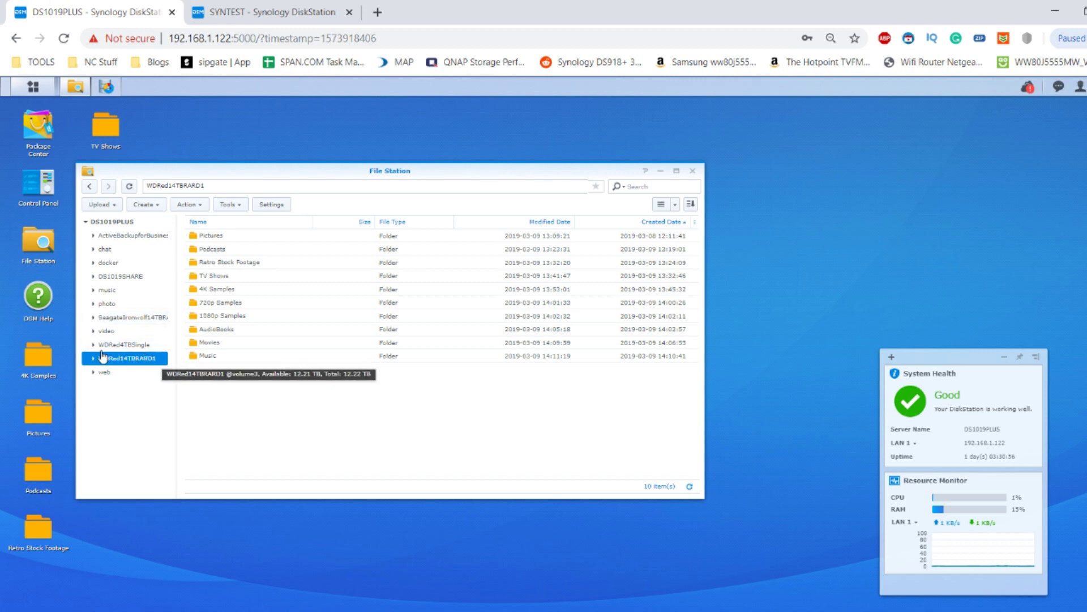
click(162, 317)
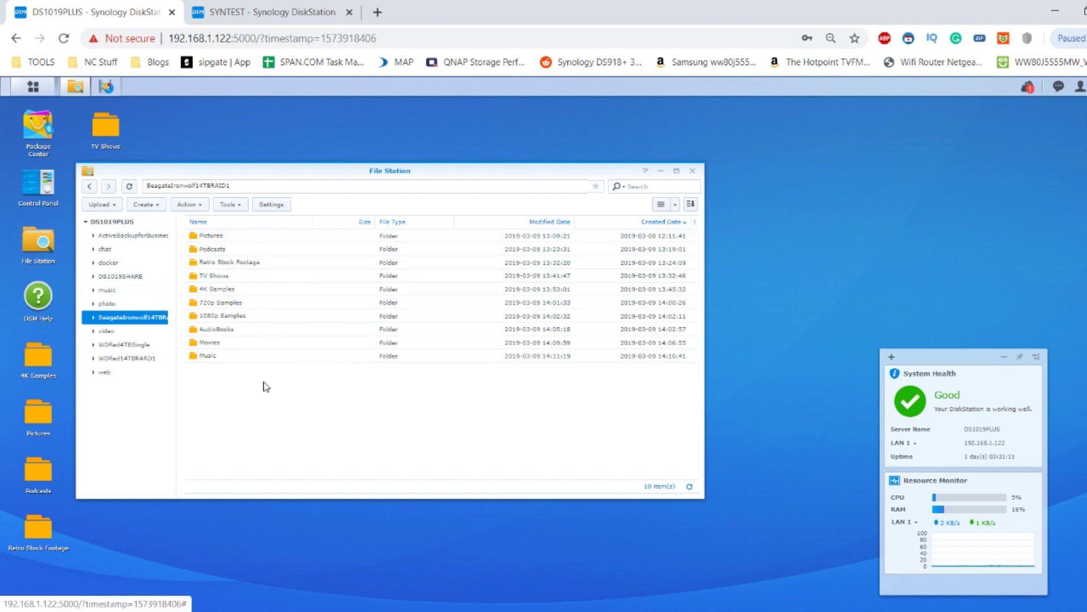
key(ctrl+a)
right_click(274, 328)
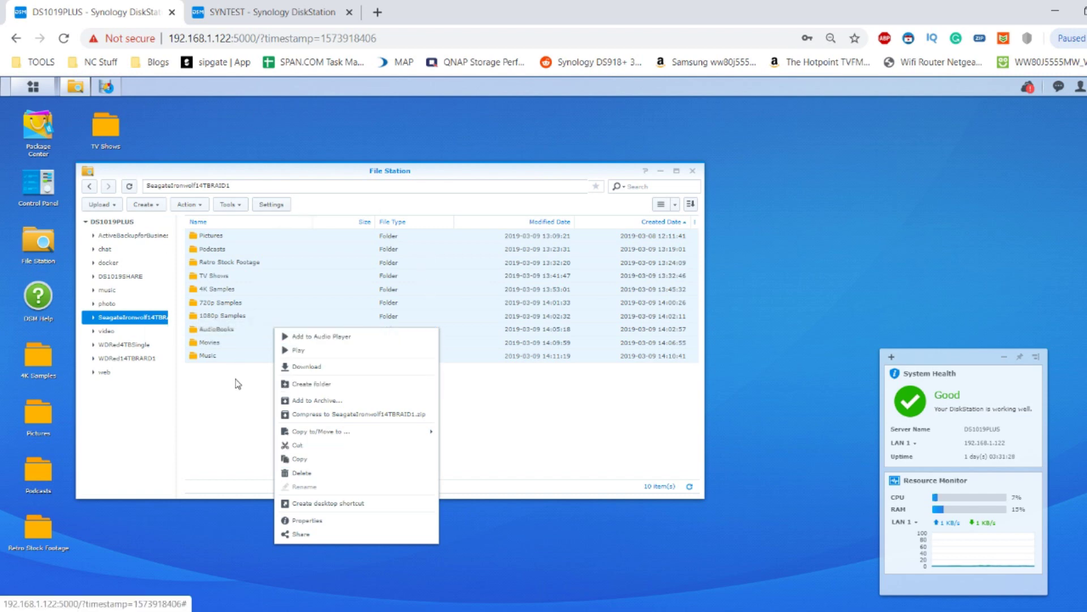
Copy the ten selected Seagate folders and move the clock window off the folder list
right_click(244, 342)
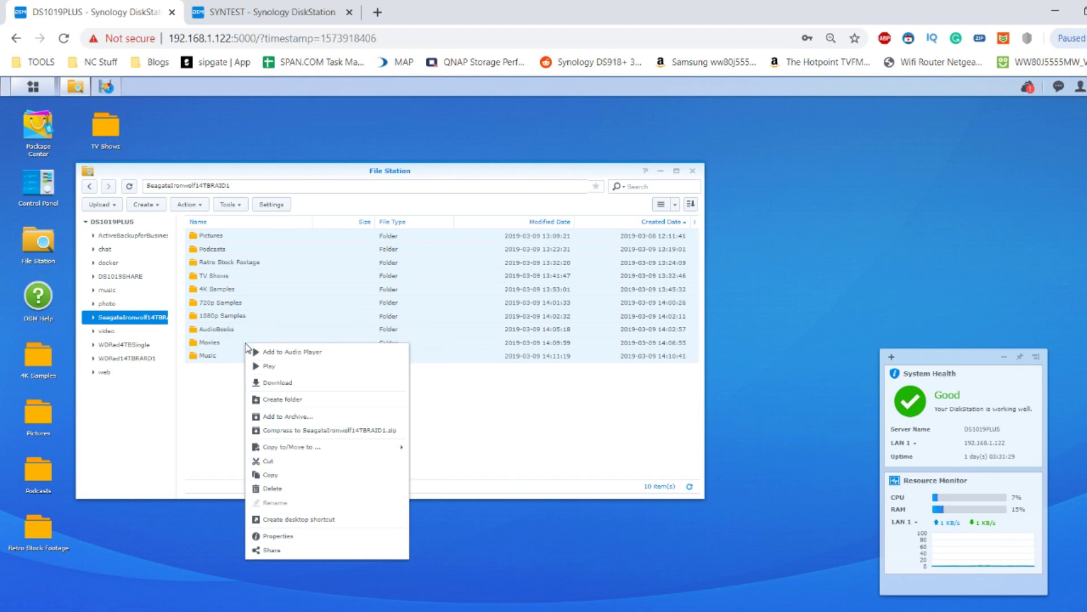
click(266, 475)
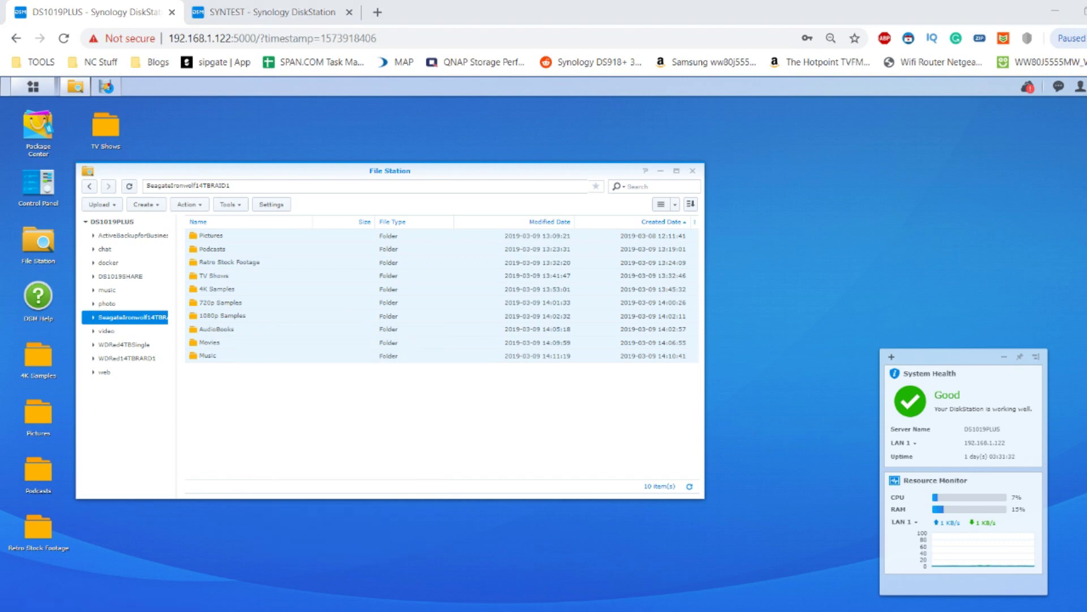
drag(177, 243, 163, 397)
Launch Resource Monitor from the Main Menu and place it right of File Station
click(33, 86)
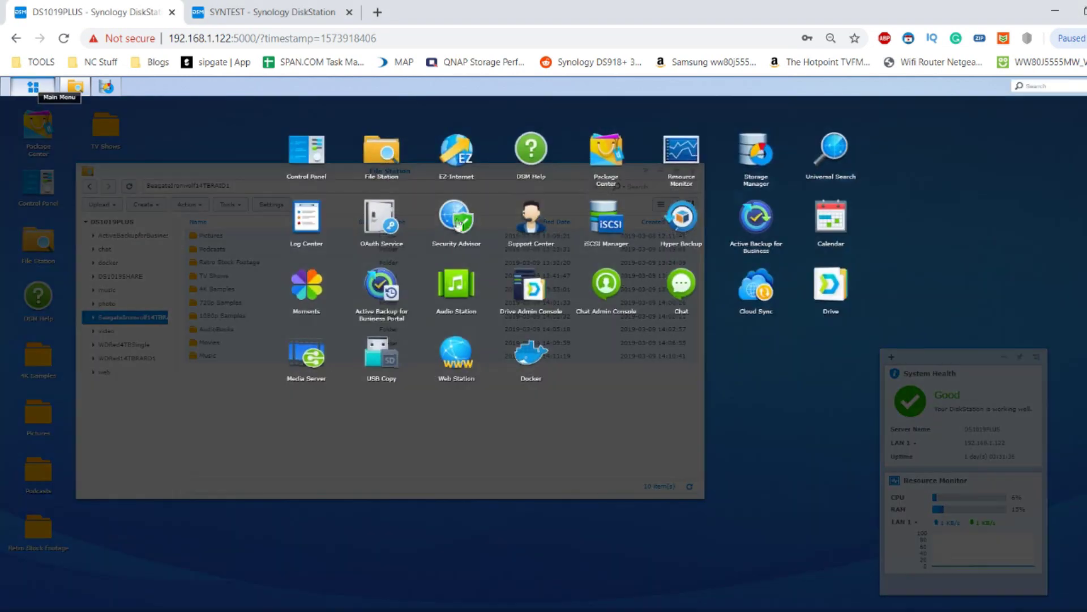
click(691, 162)
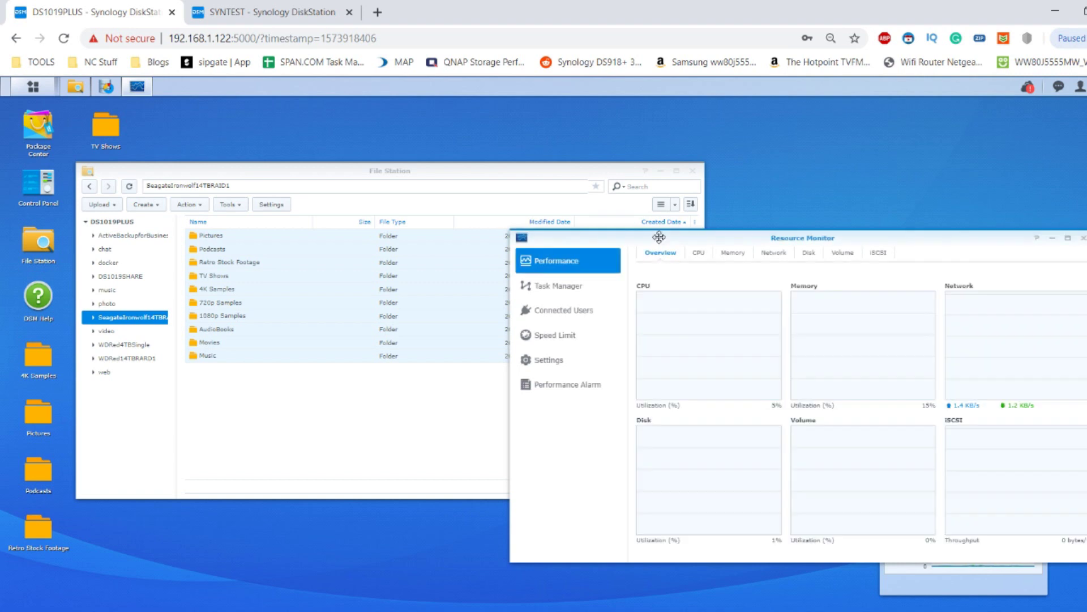
drag(658, 236, 735, 241)
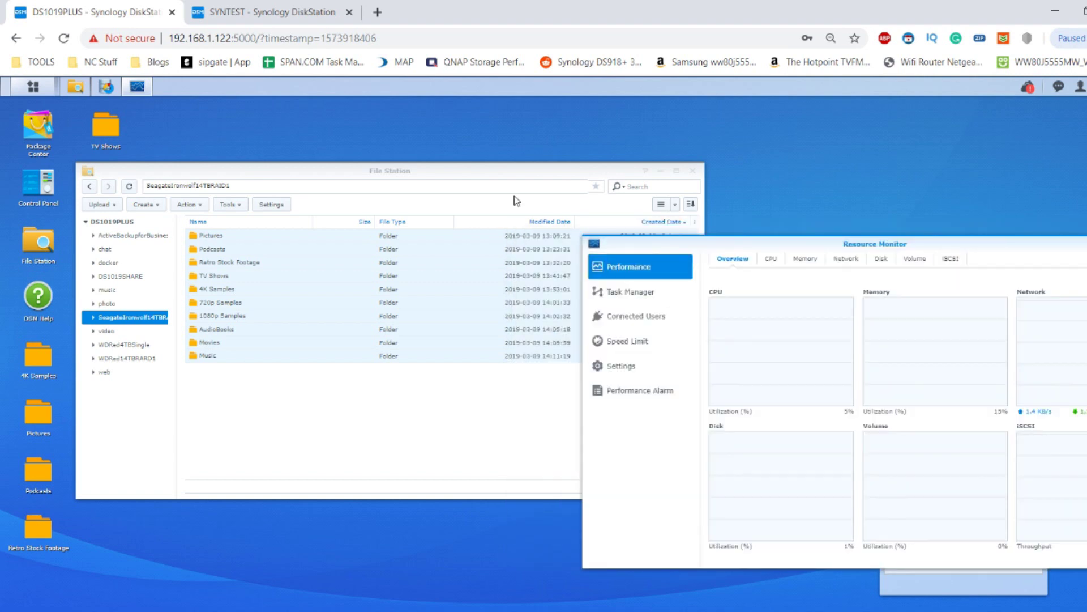
click(507, 170)
Create four new folders named 1, 2, 3 and 4 in the Seagate share
right_click(274, 400)
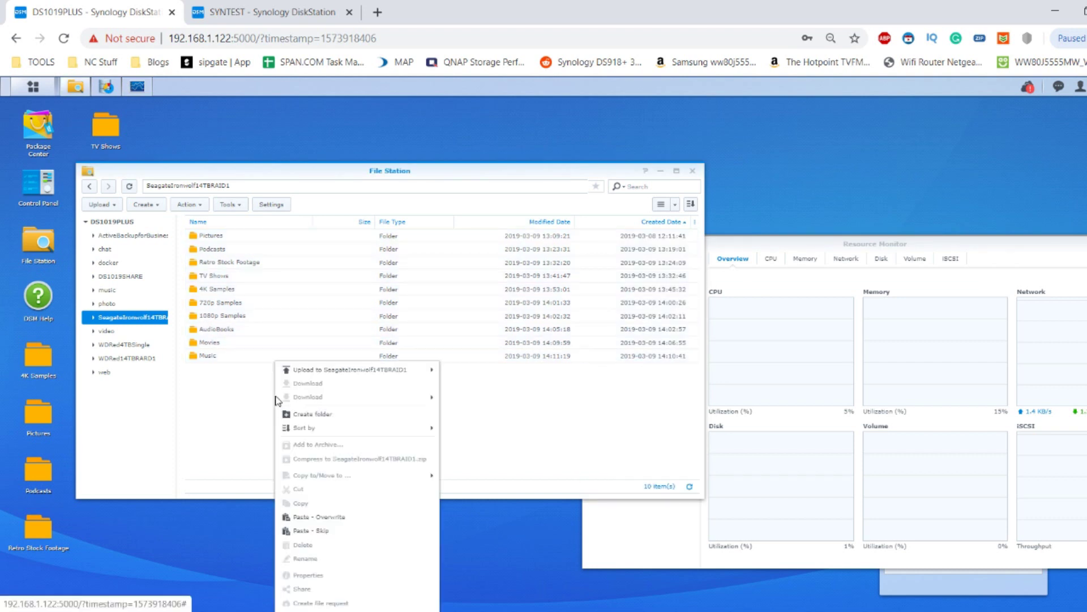
click(342, 415)
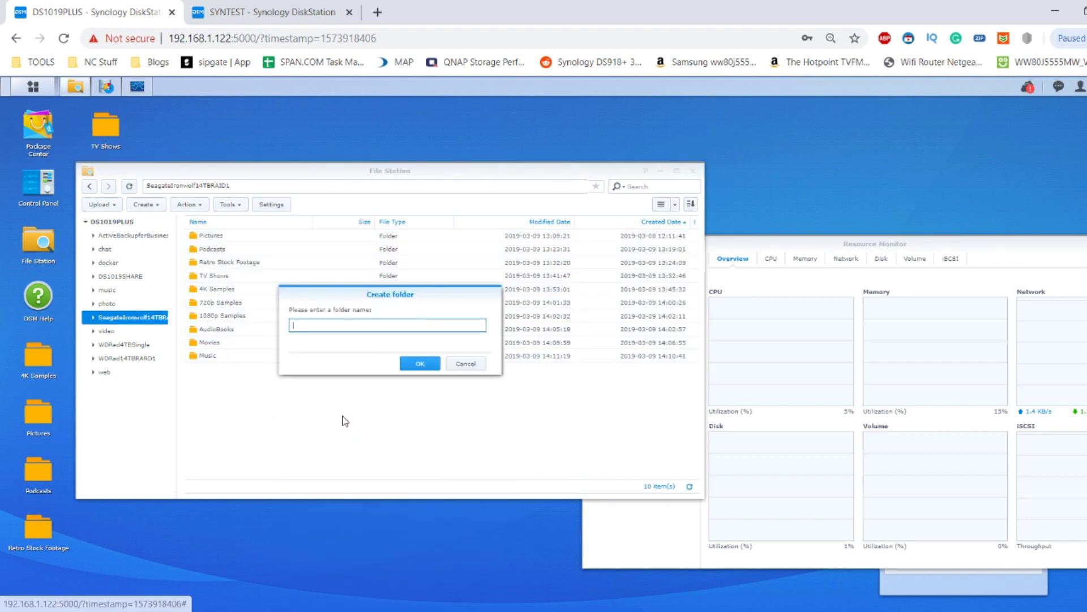
text(1)
click(419, 364)
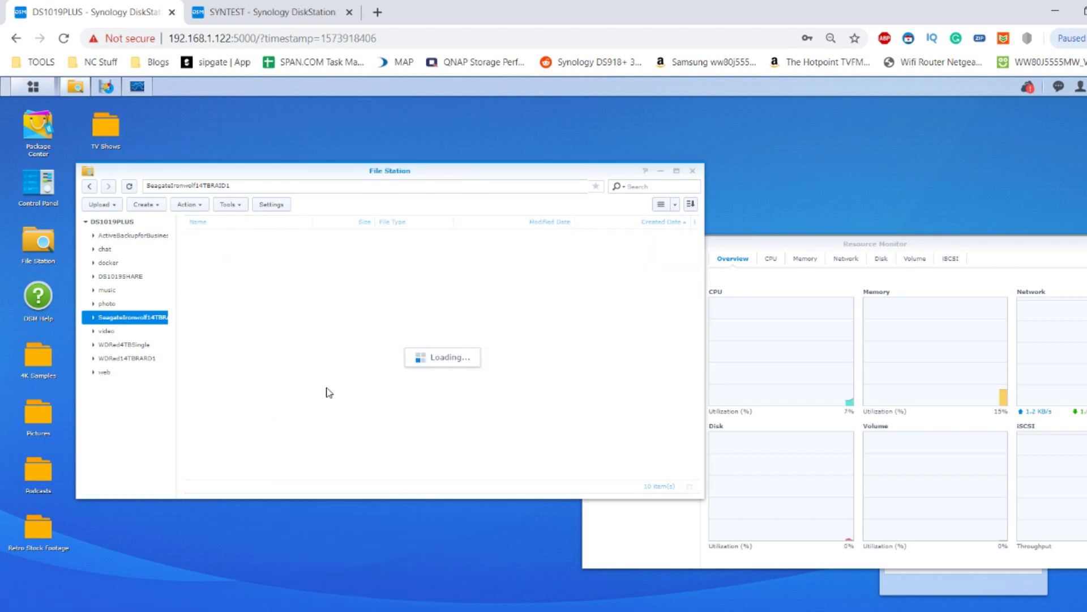
right_click(305, 396)
click(326, 412)
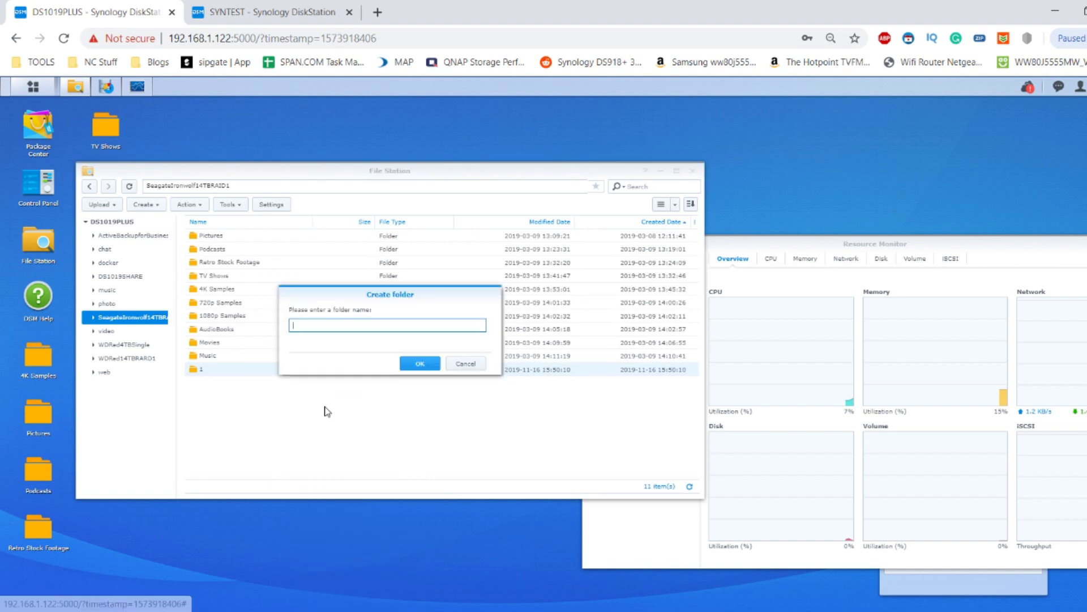
text(2)
click(406, 365)
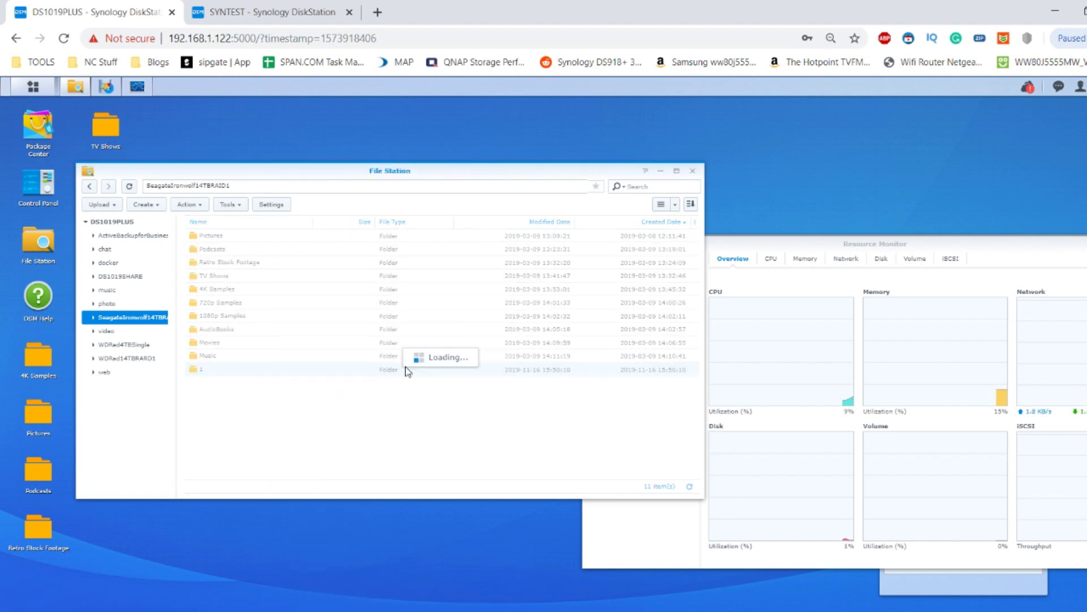
right_click(264, 407)
click(278, 412)
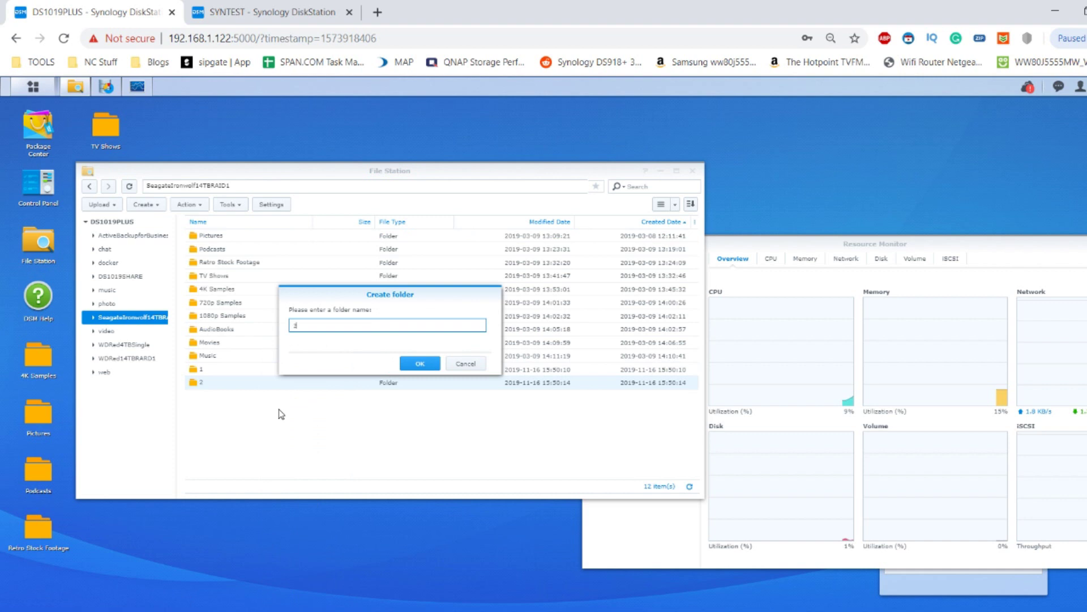
click(419, 363)
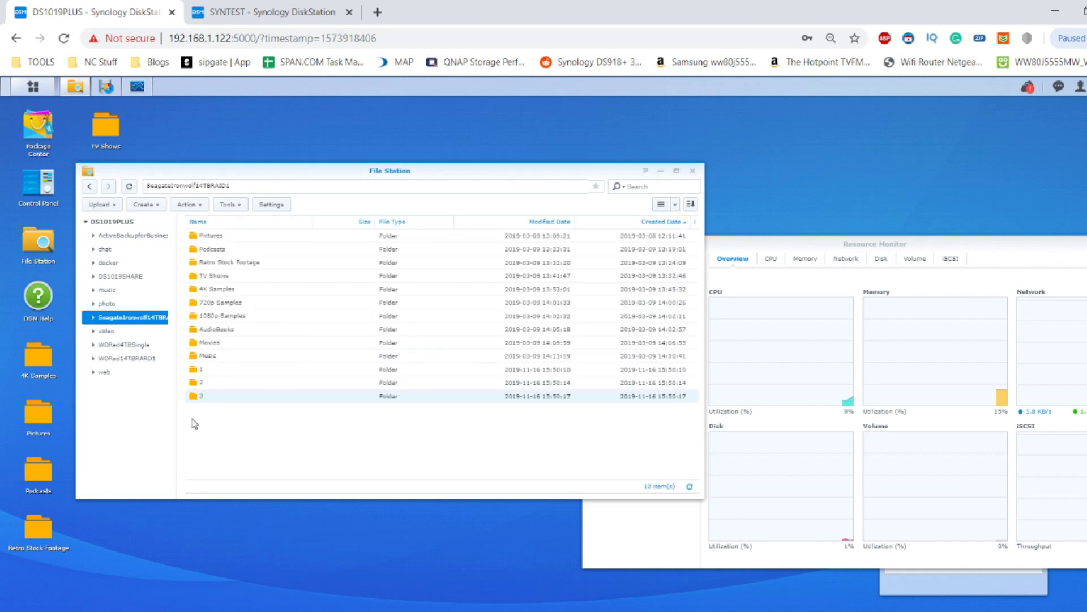
right_click(214, 415)
click(241, 417)
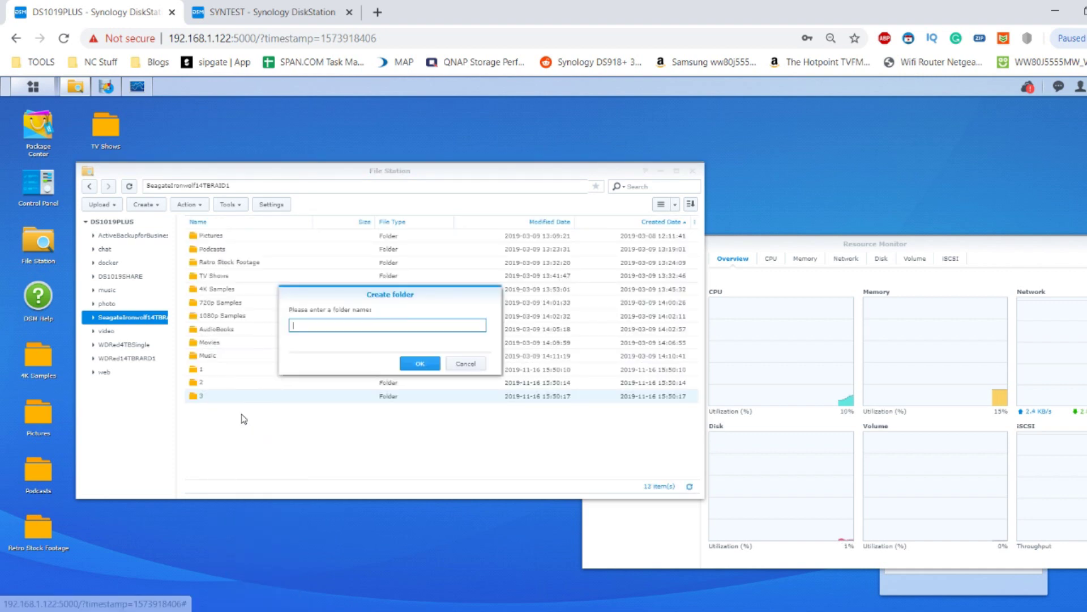
click(420, 363)
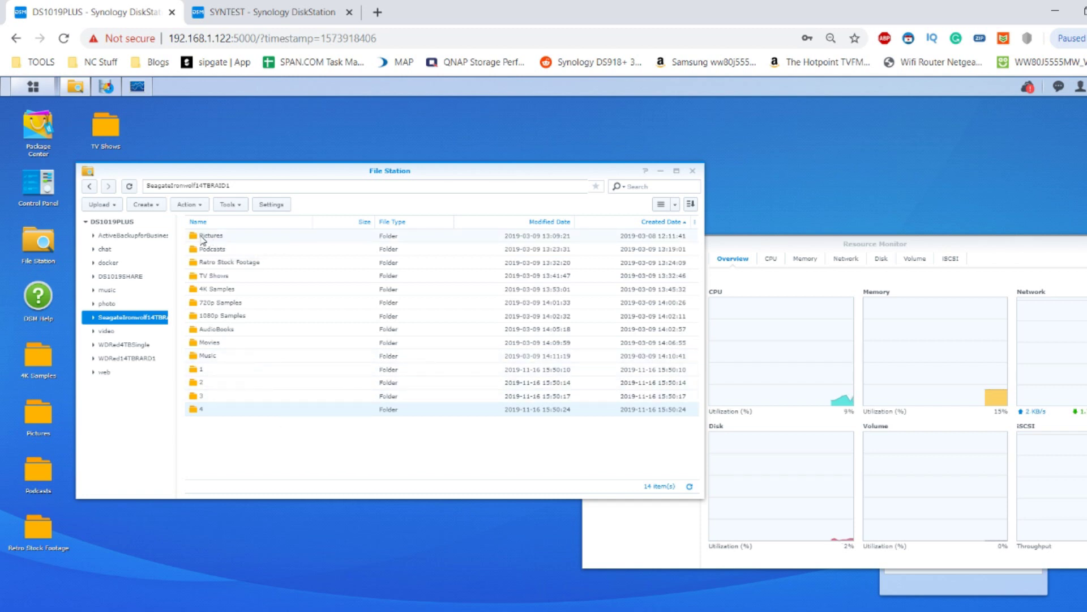
Select the sample media folders, starting from Pictures
click(202, 241)
key(ctrl+a)
drag(203, 241, 247, 409)
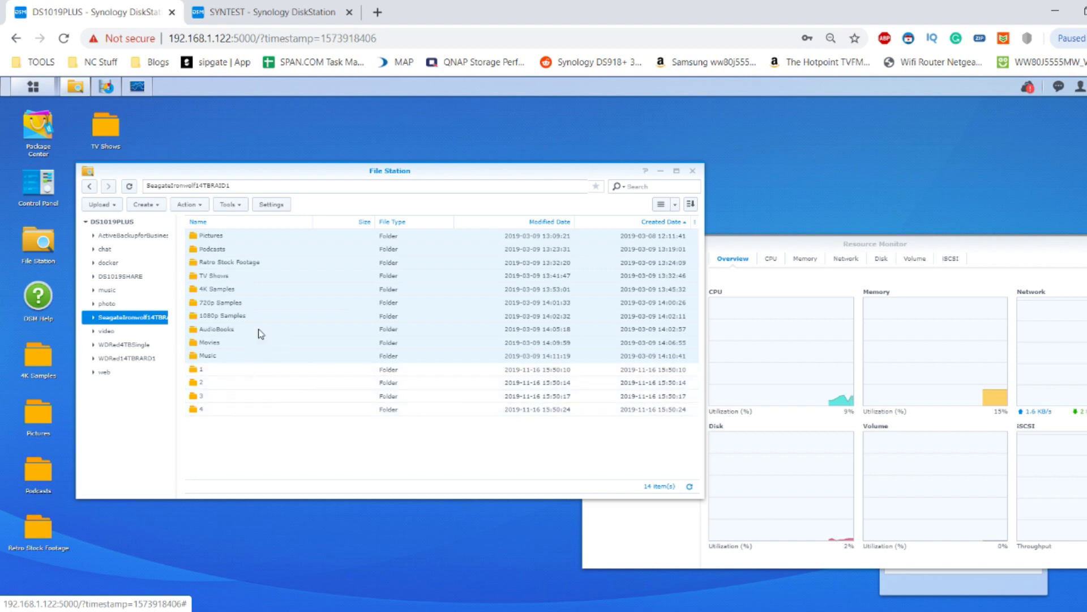
Cancel the stray folder move, start the stopwatch from zero, and return to File Station
drag(260, 333, 310, 308)
key(alt+Tab)
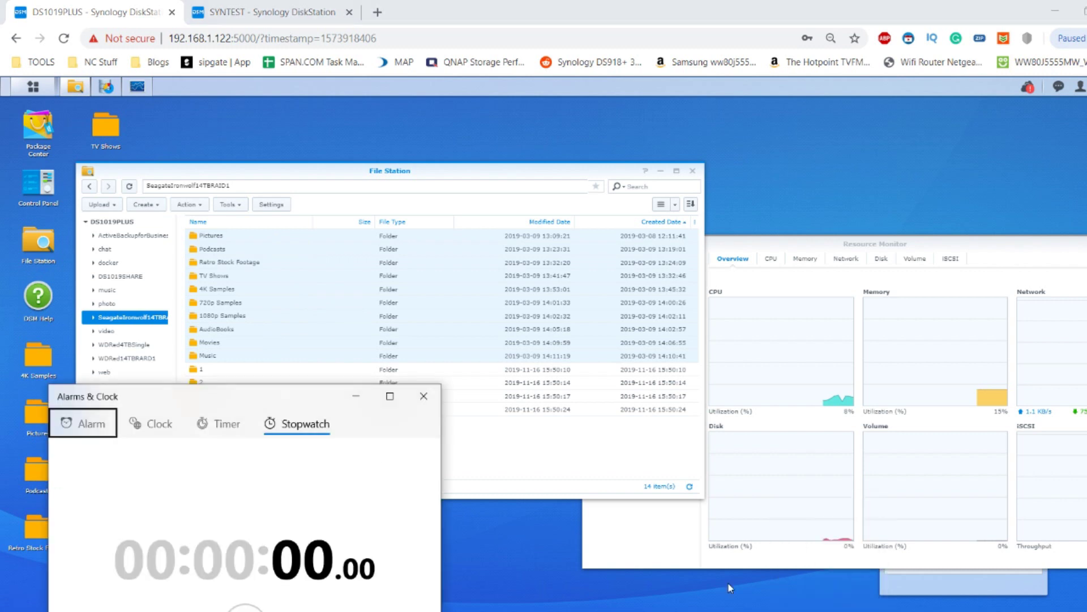
drag(330, 398, 332, 239)
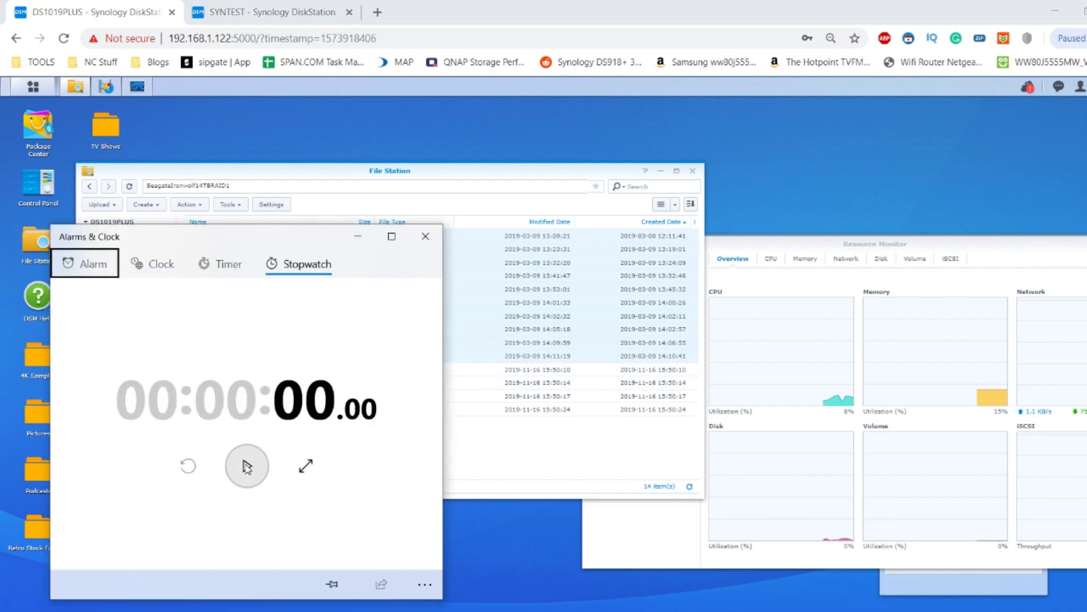
click(247, 466)
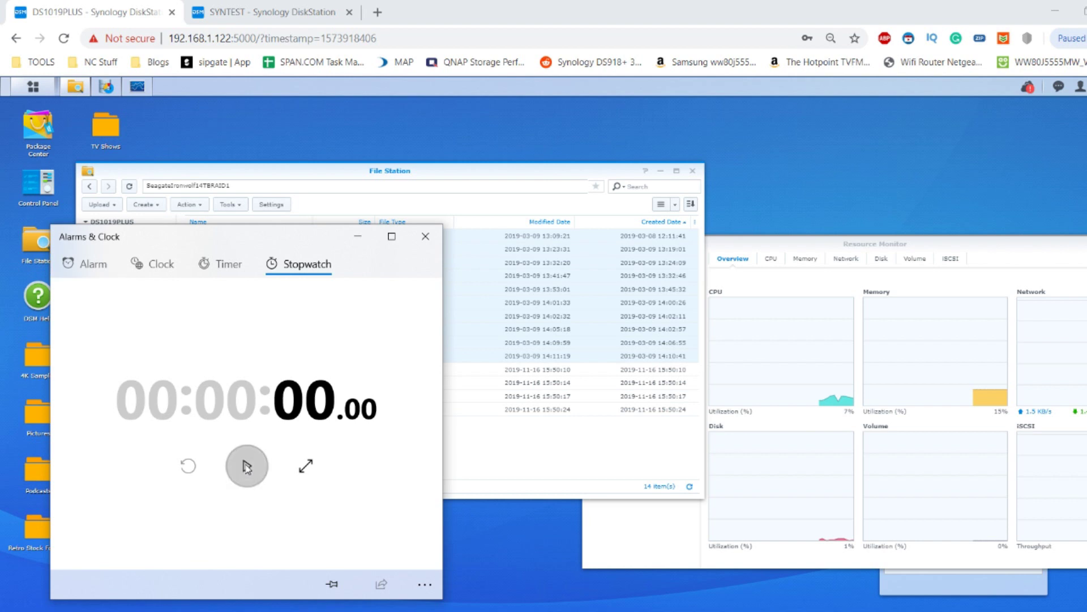
click(247, 466)
key(alt+Tab)
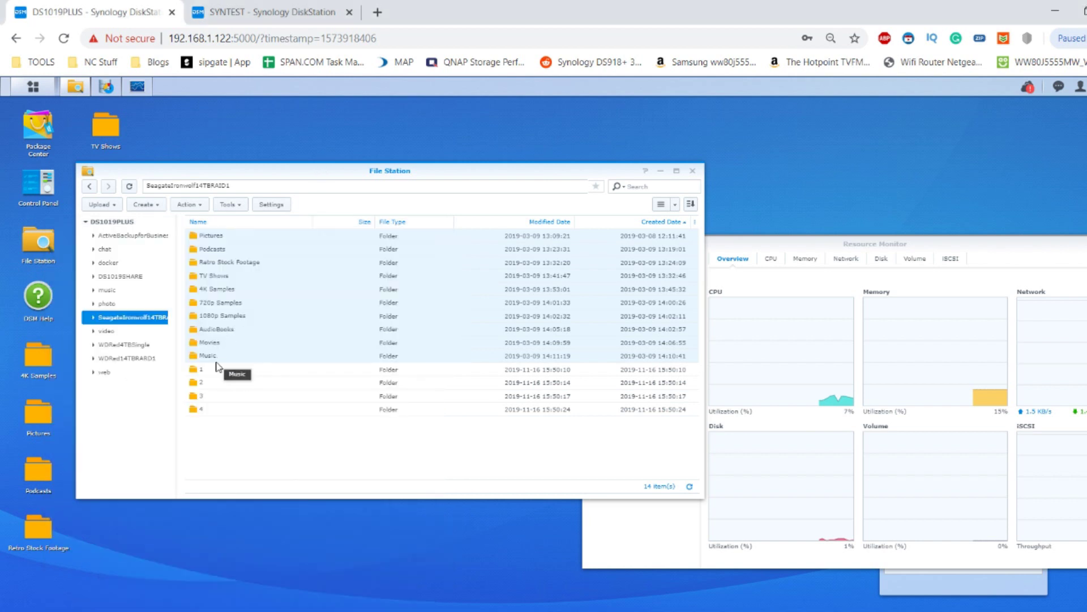
right_click(230, 326)
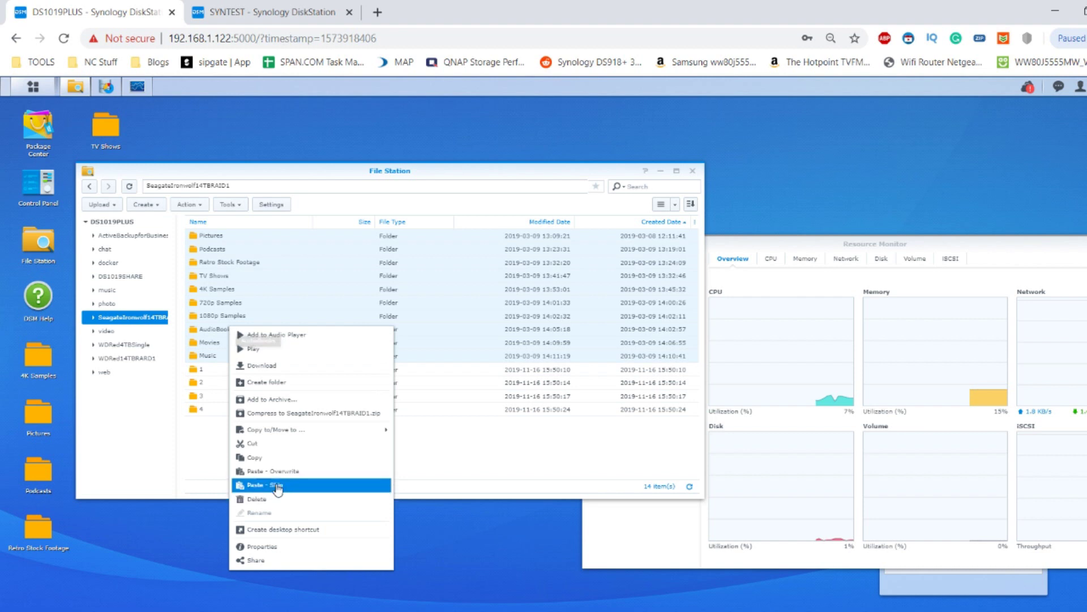
Copy the sample folders and paste them into folders 1 and 2
click(278, 458)
double_click(253, 369)
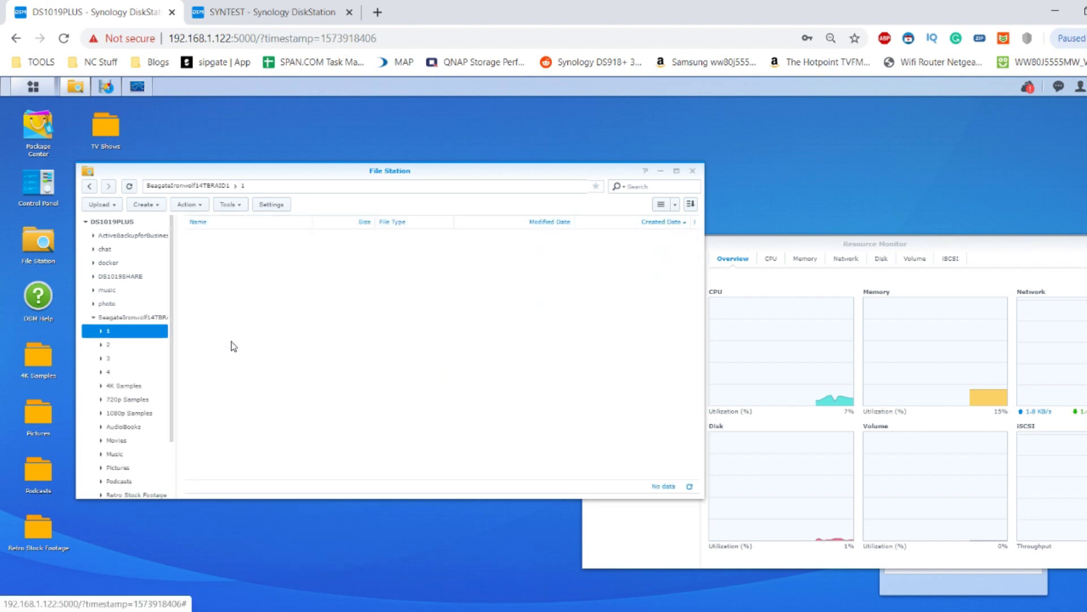
right_click(234, 346)
click(278, 496)
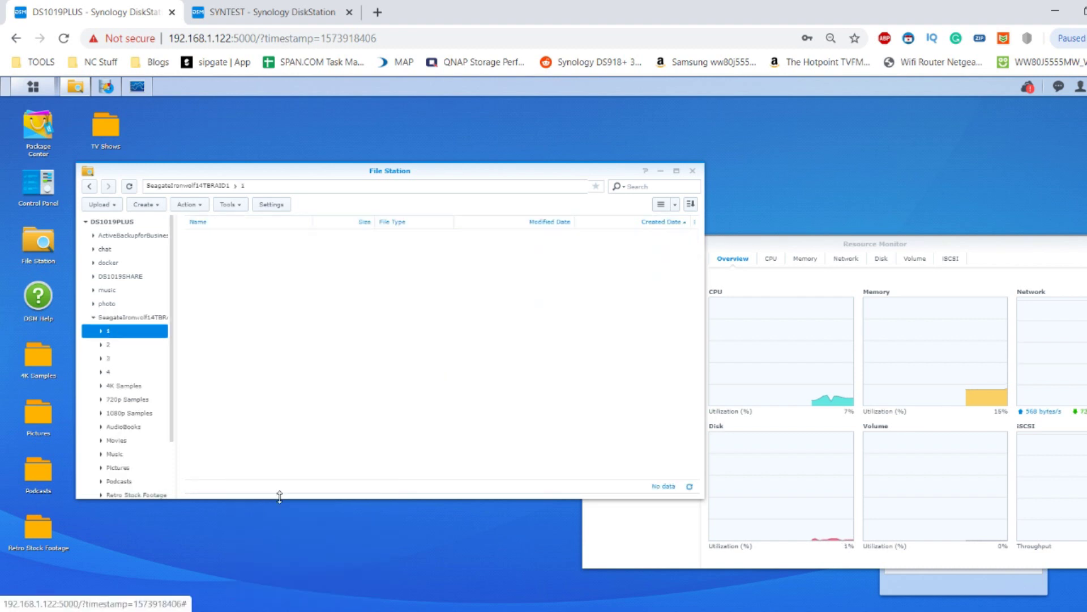
click(210, 186)
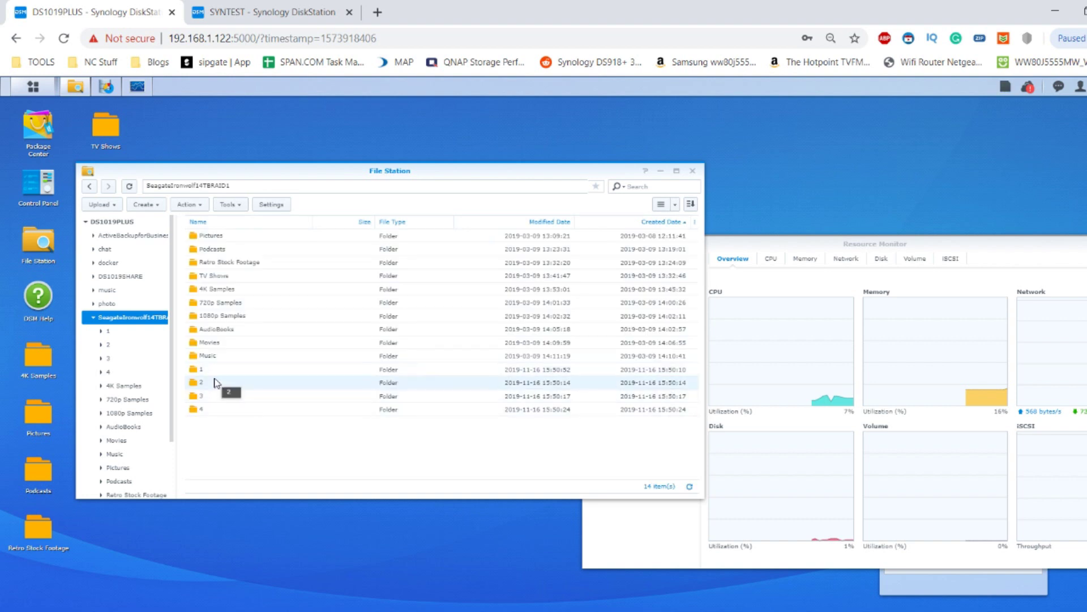
double_click(215, 383)
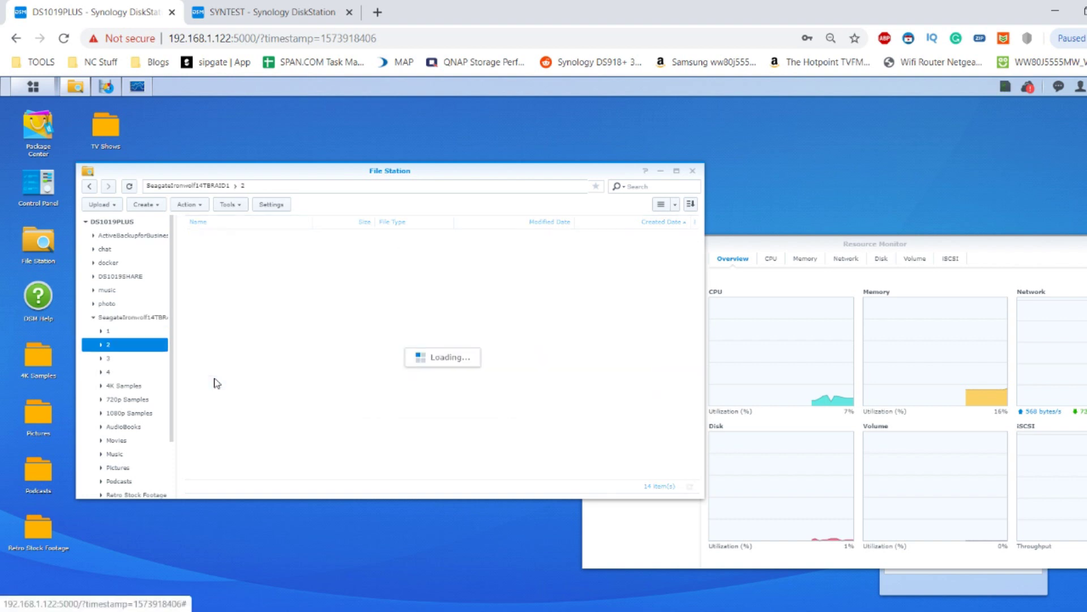
right_click(258, 378)
click(281, 510)
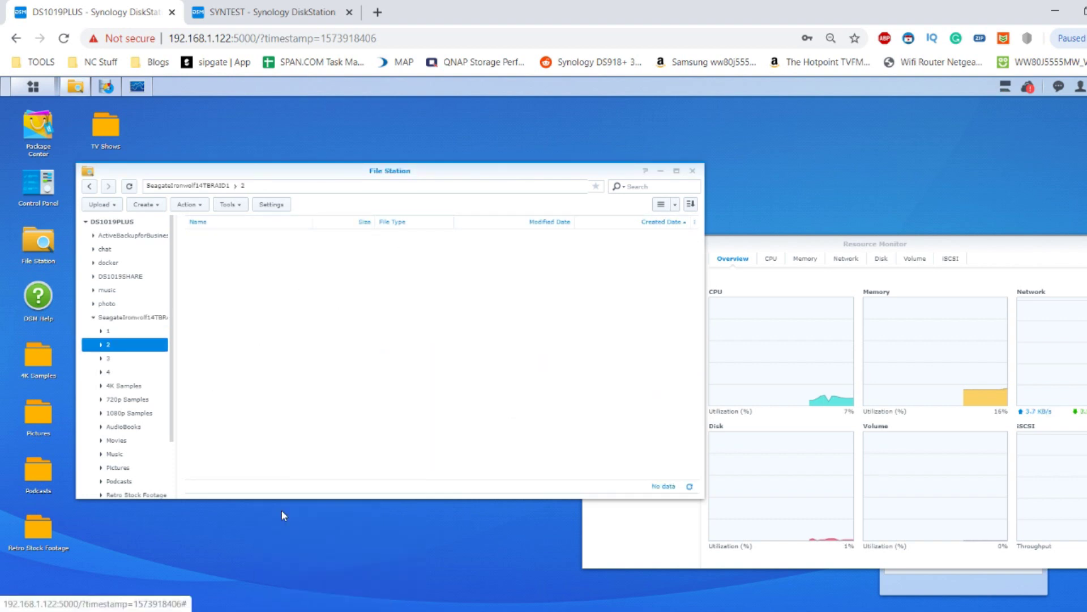
click(210, 186)
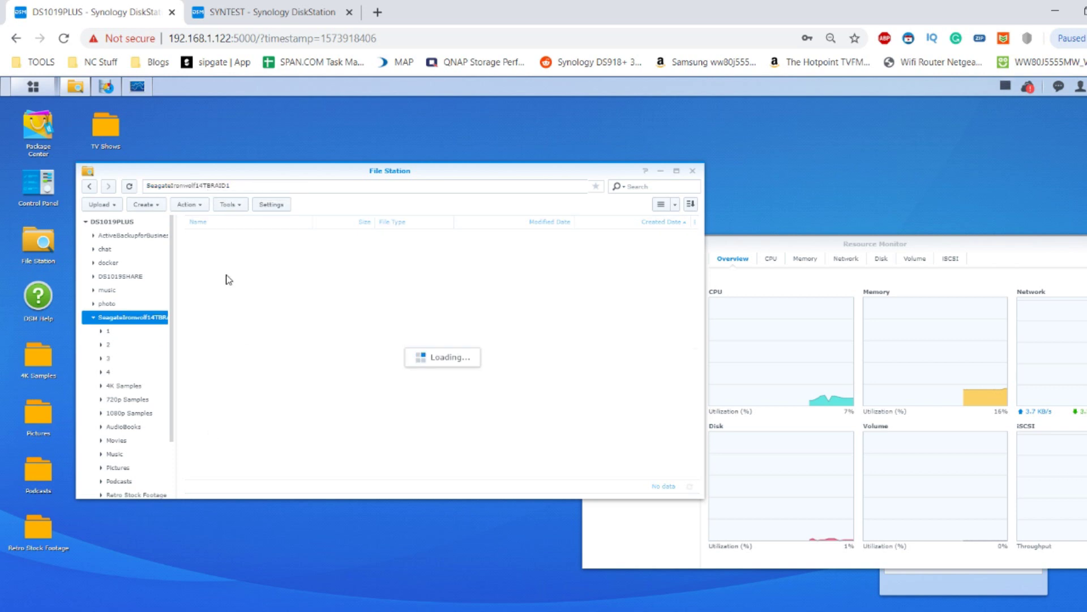
Paste the sample folders into folders 3 and 4 and show the background copy progress
drag(204, 352, 211, 401)
double_click(206, 395)
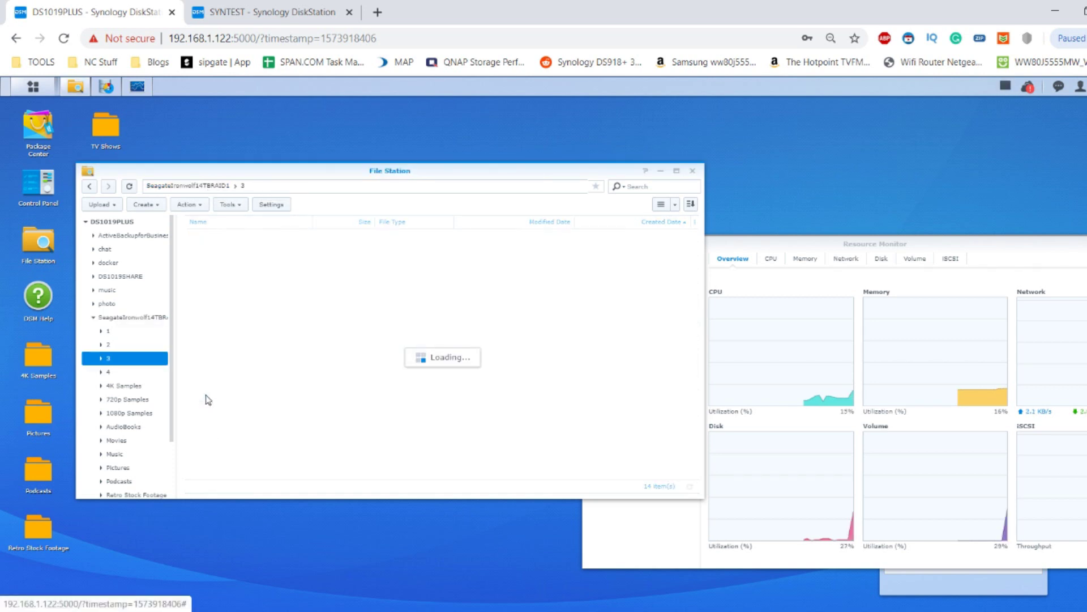
right_click(244, 359)
click(279, 514)
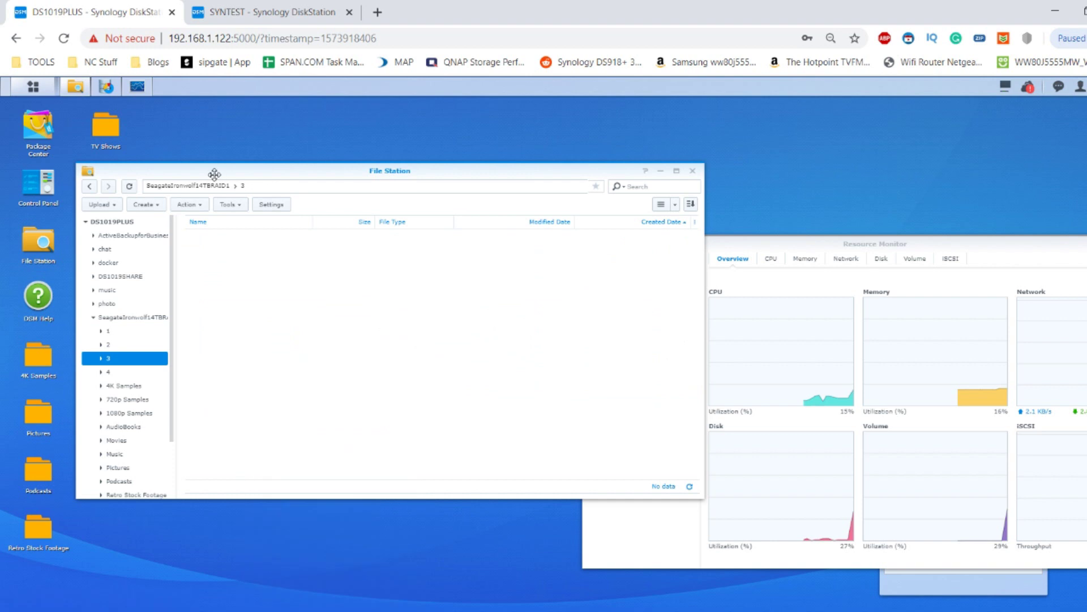
click(193, 186)
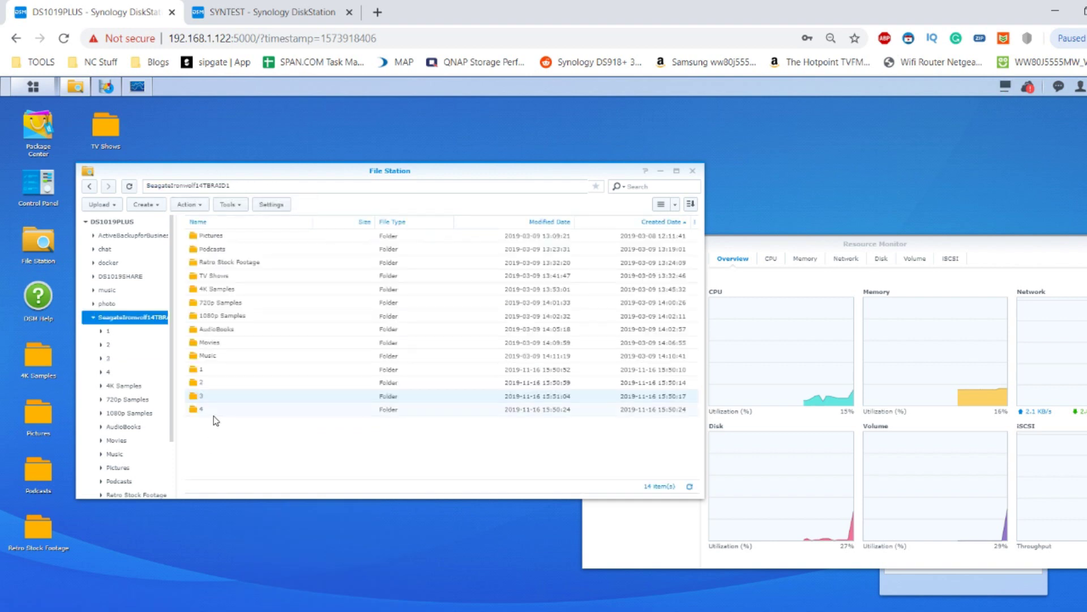
double_click(211, 410)
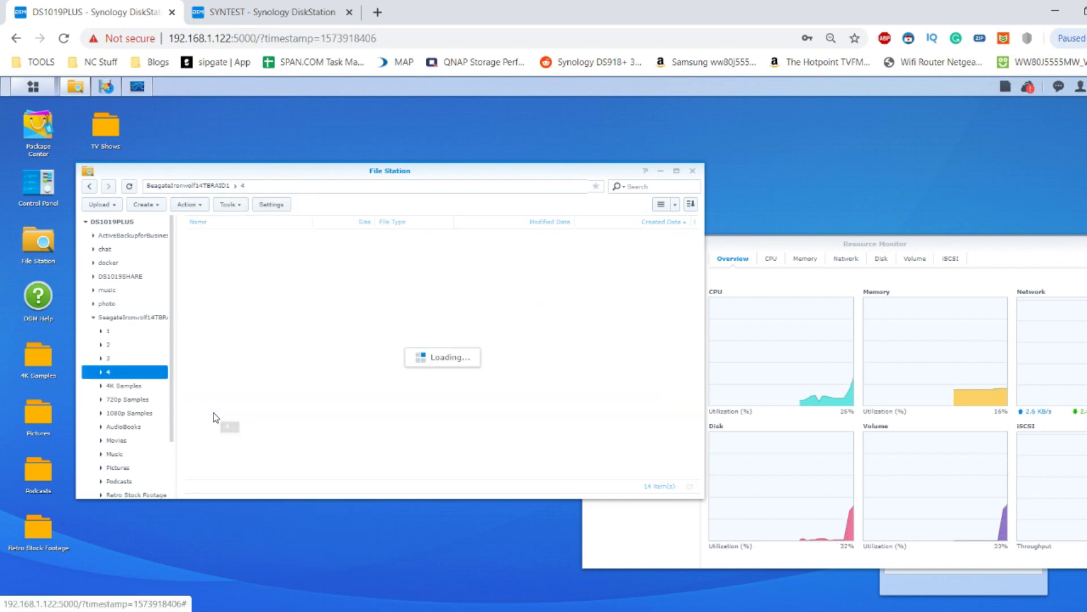
right_click(253, 403)
click(288, 514)
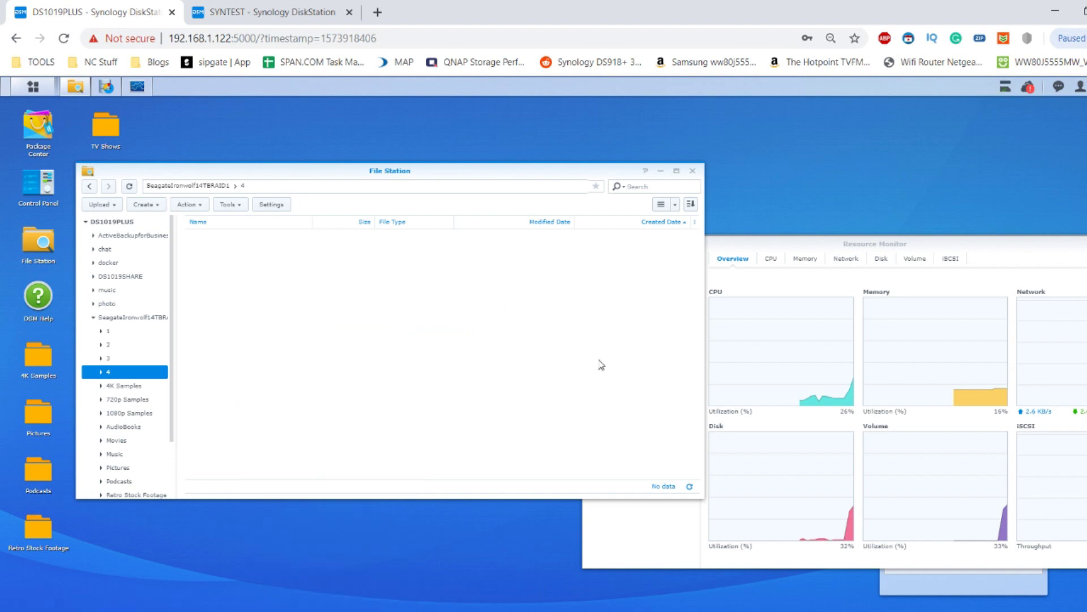
click(194, 185)
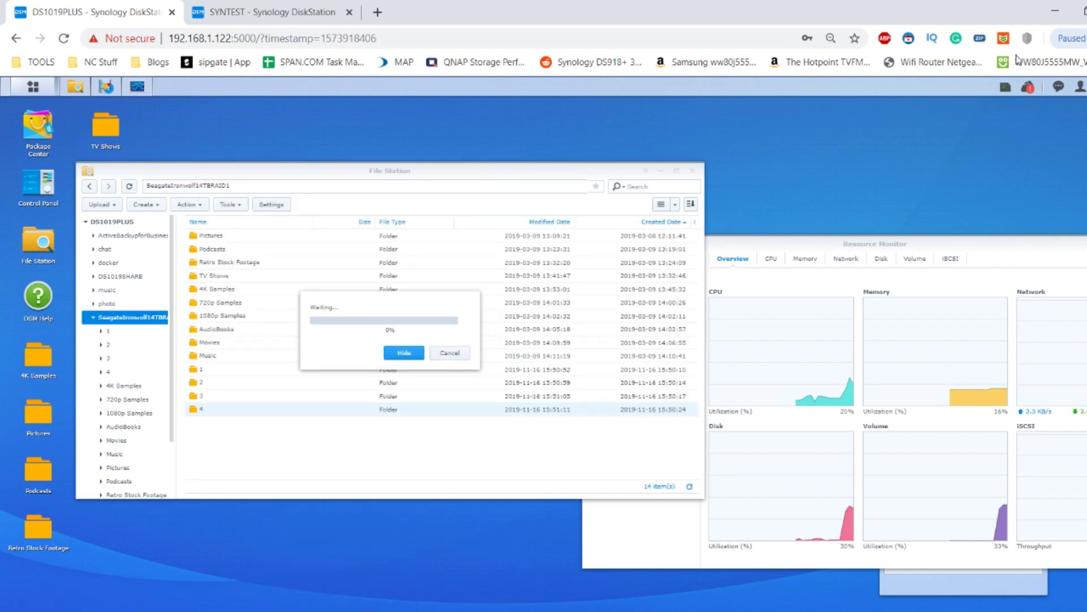
click(1006, 88)
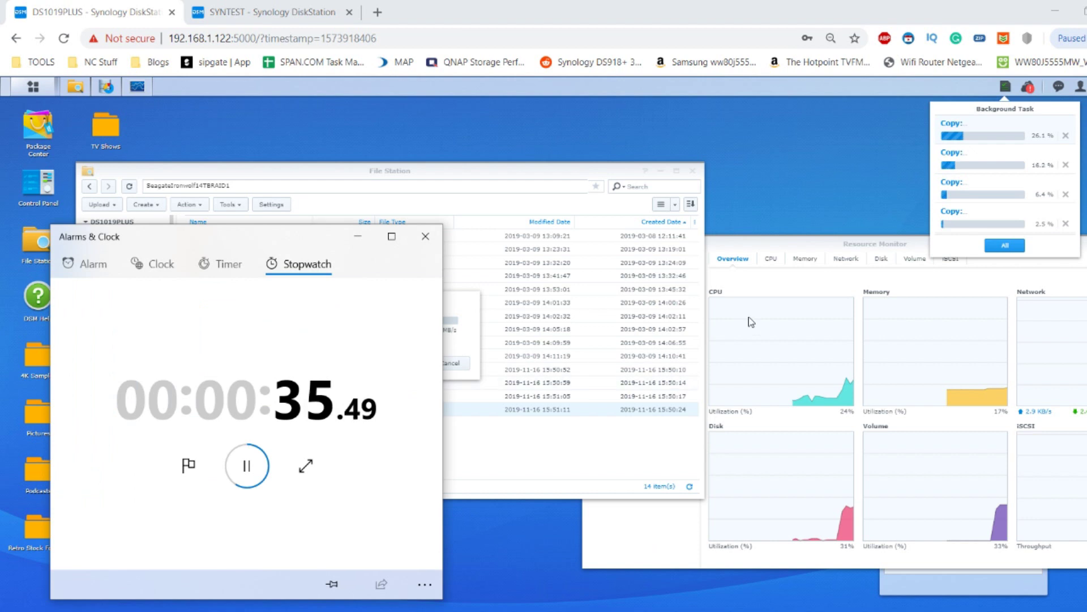
Watch disk load in Resource Monitor, then stop the stopwatch at 00:03:06.13 as copies finish
drag(773, 240, 709, 205)
mouse_move(1005, 87)
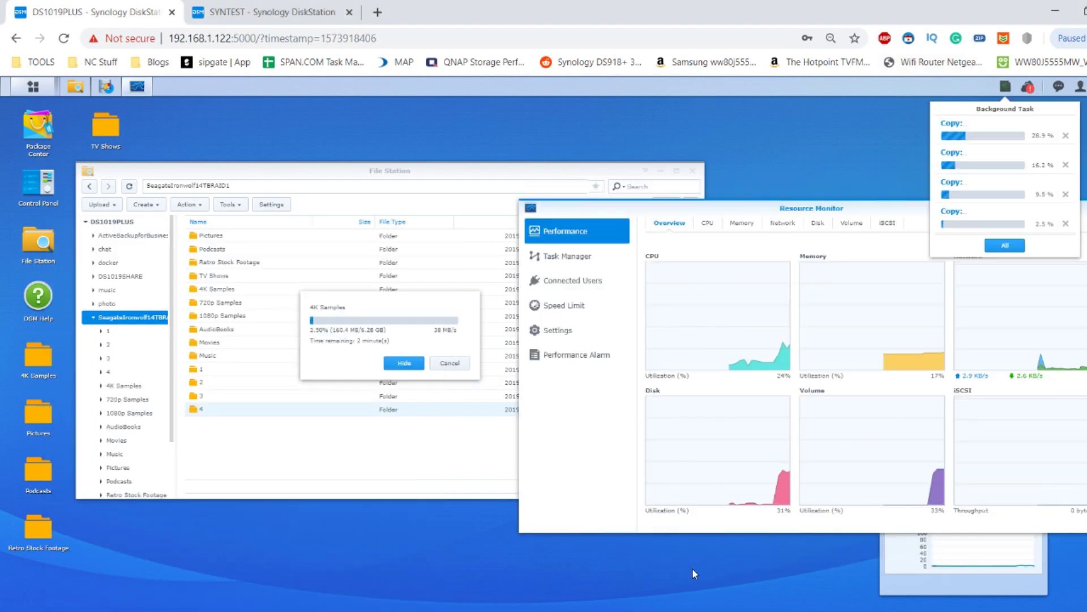
key(alt+Tab)
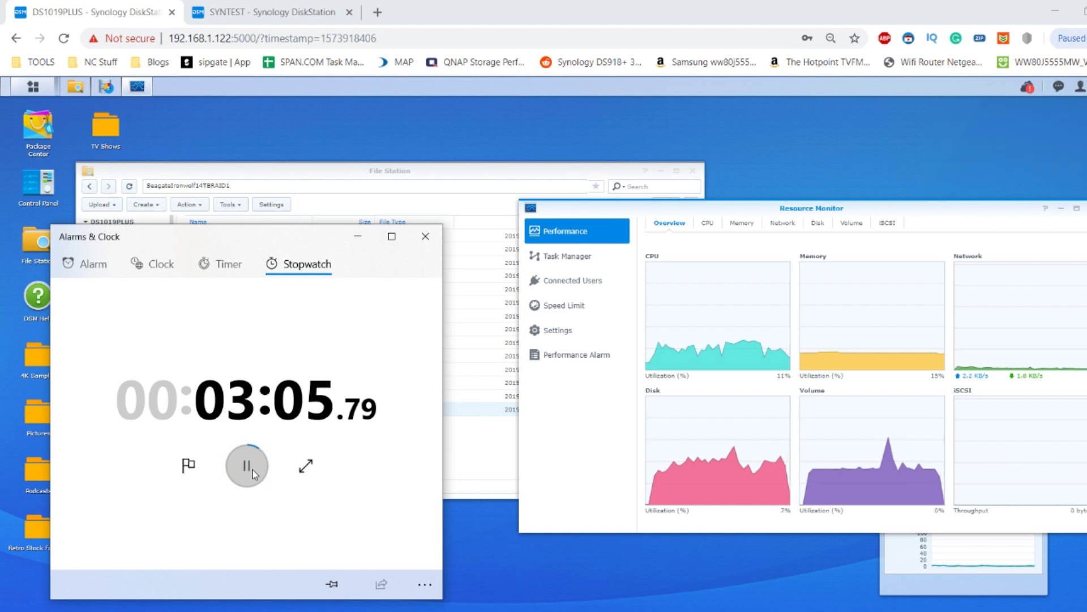
click(254, 474)
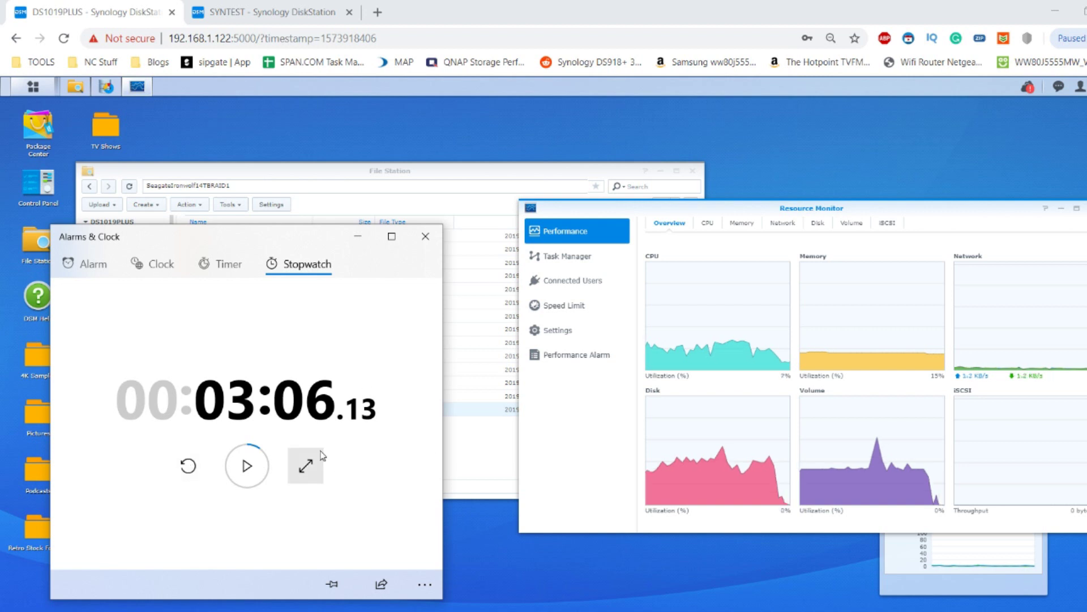
Reset the stopwatch to zero, collapse the Seagate node, and open the WDRed14TBRAID1 share
click(188, 466)
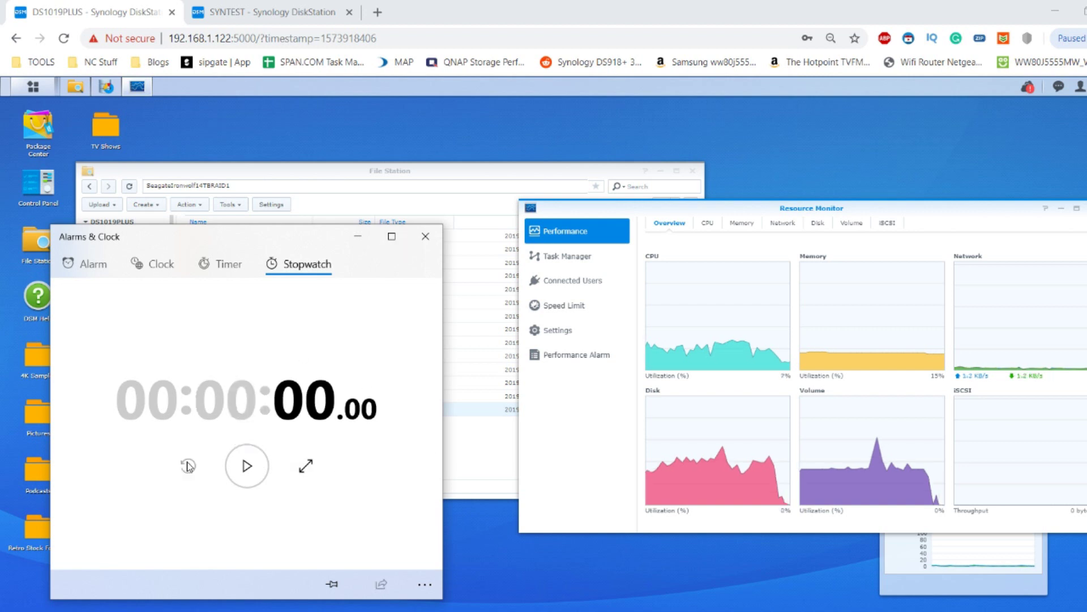
click(337, 171)
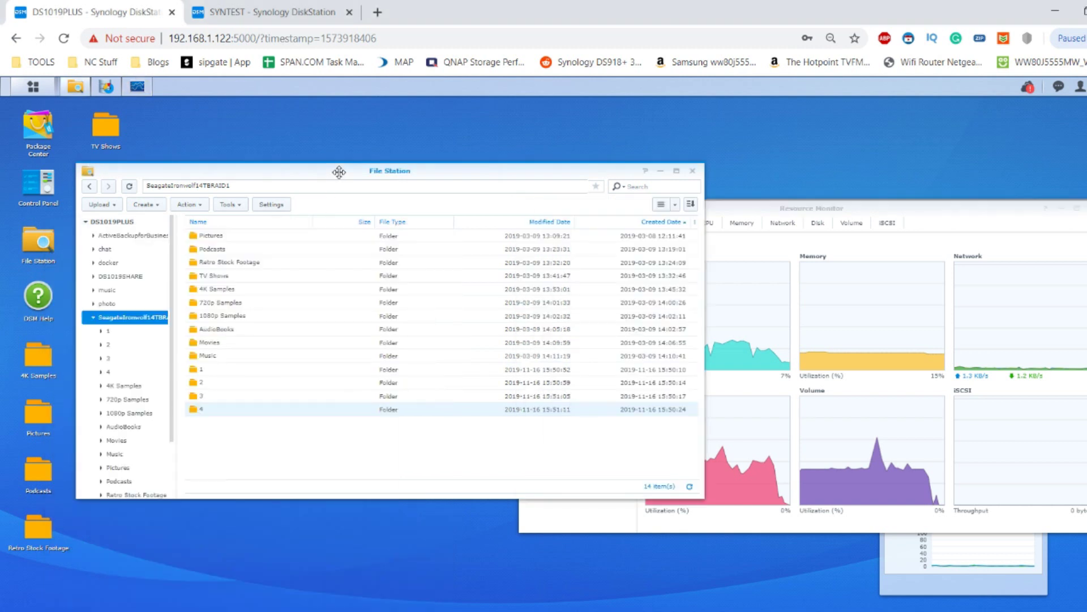
click(96, 318)
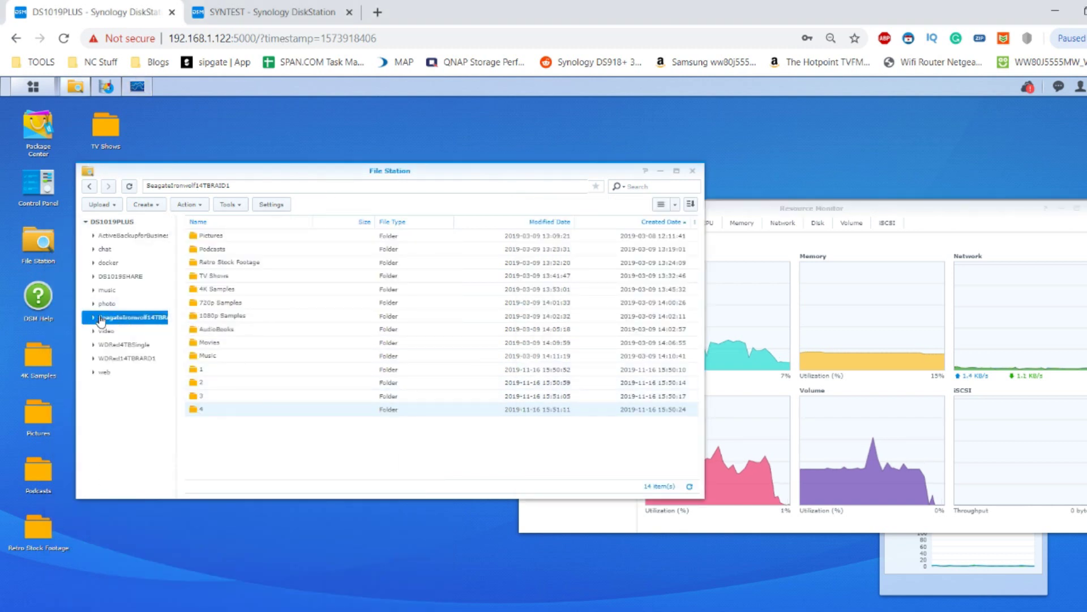
click(124, 359)
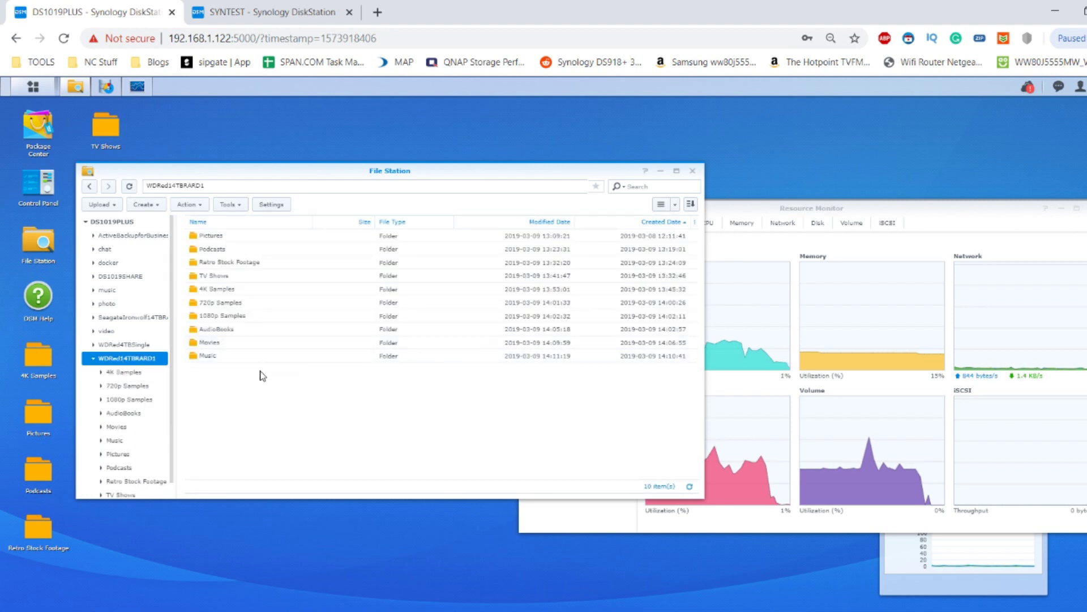
Create new folder 1 in the WDRed14TBRARD1 folder list
key(ctrl+a)
click(262, 376)
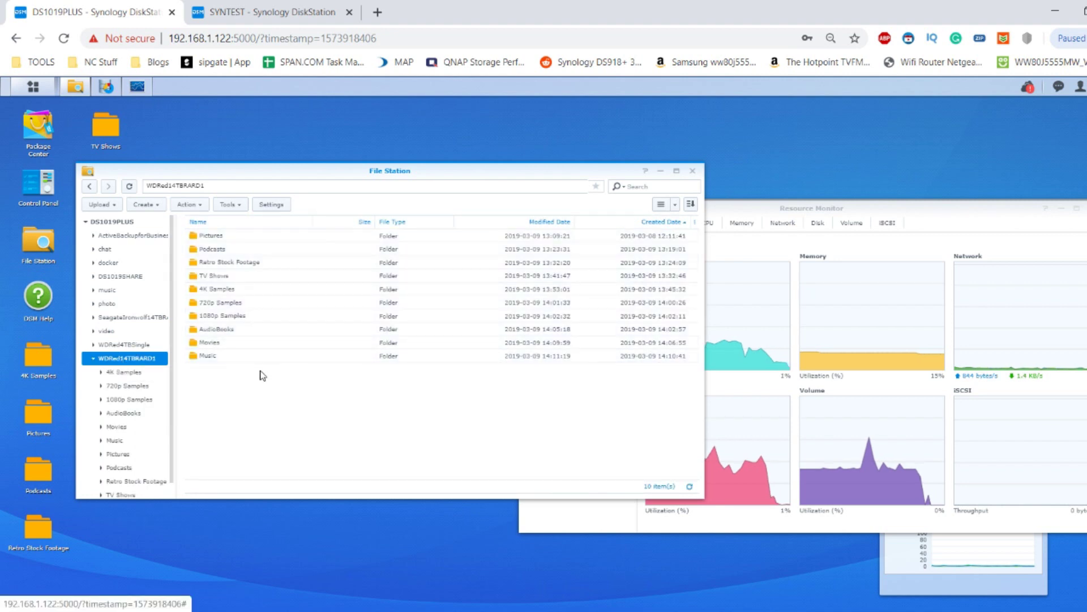
right_click(261, 374)
click(297, 413)
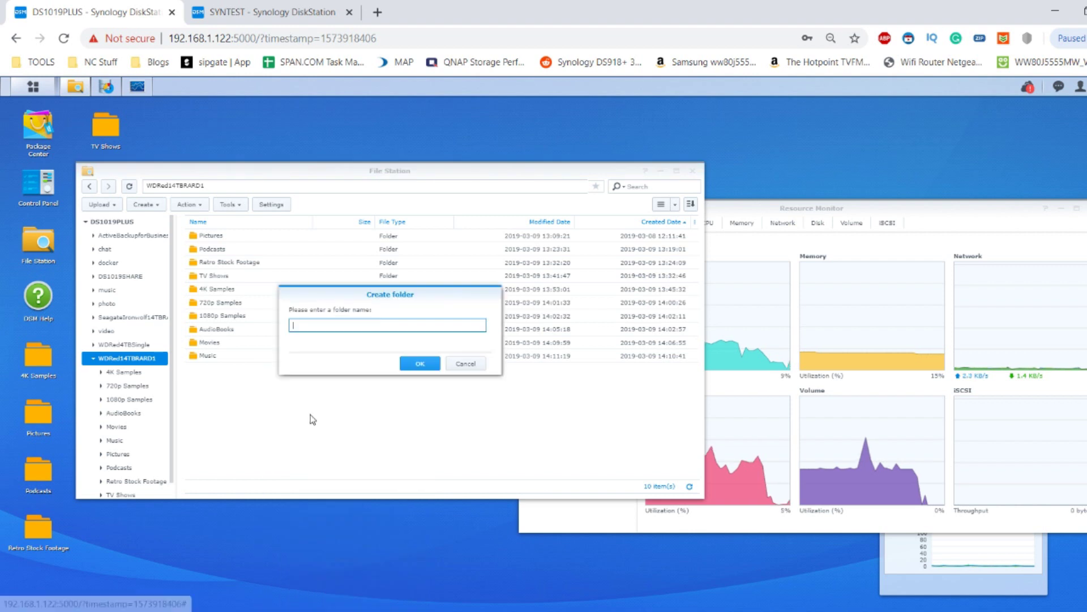
click(414, 364)
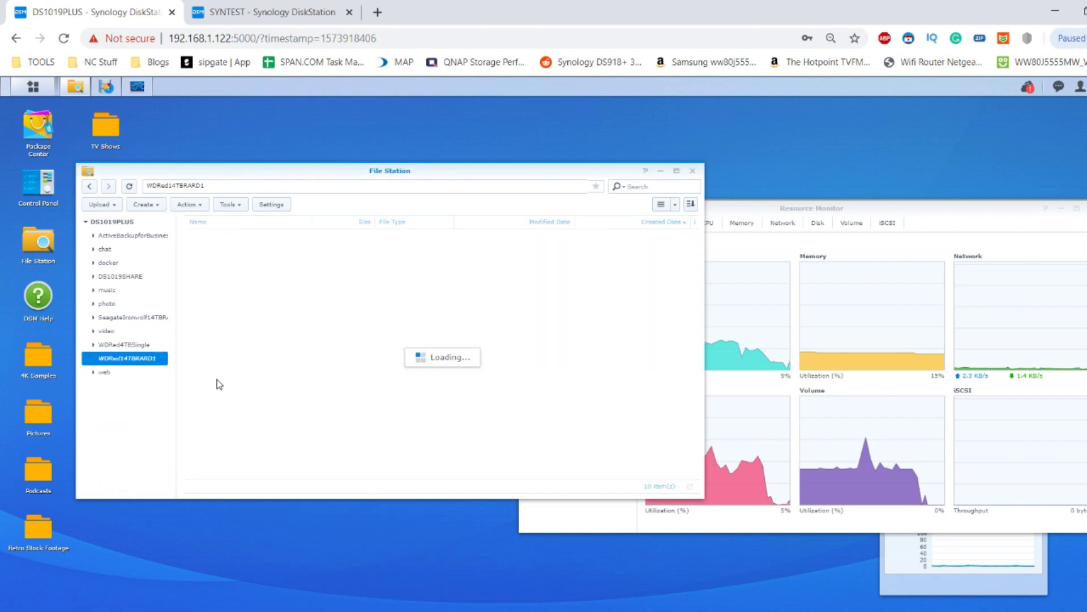
Create new folders 2 and 3, and begin creating a fourth folder
right_click(217, 370)
click(239, 412)
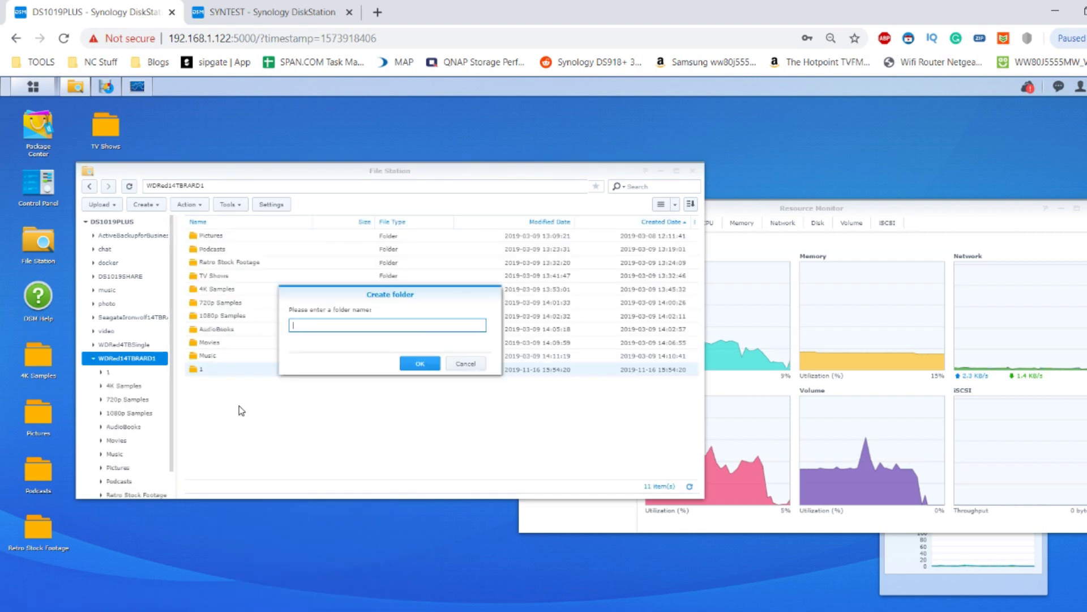
text(2)
click(406, 364)
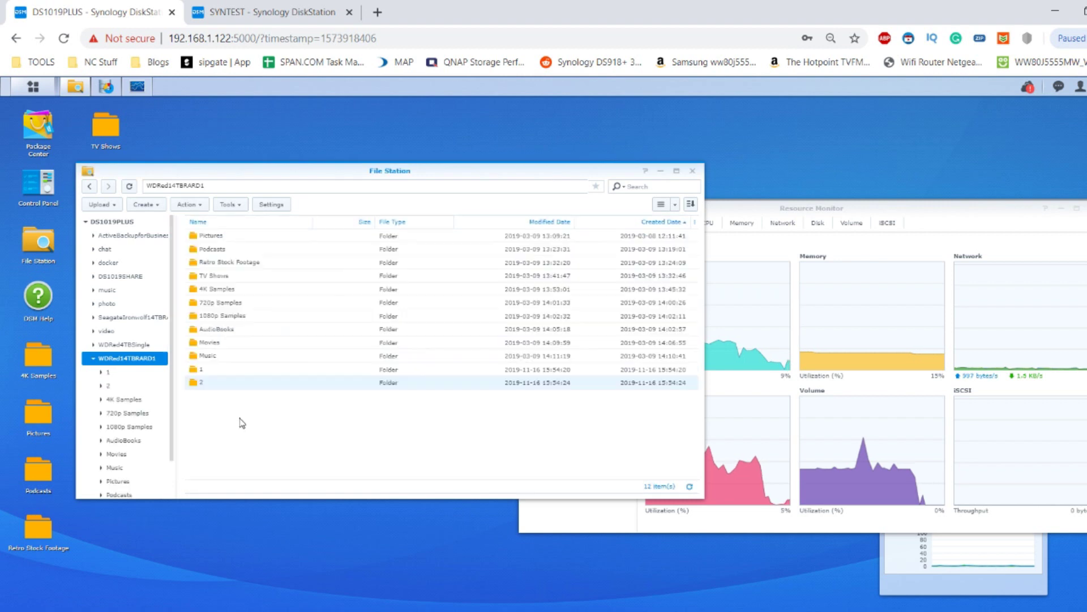
right_click(240, 422)
click(274, 413)
text(3)
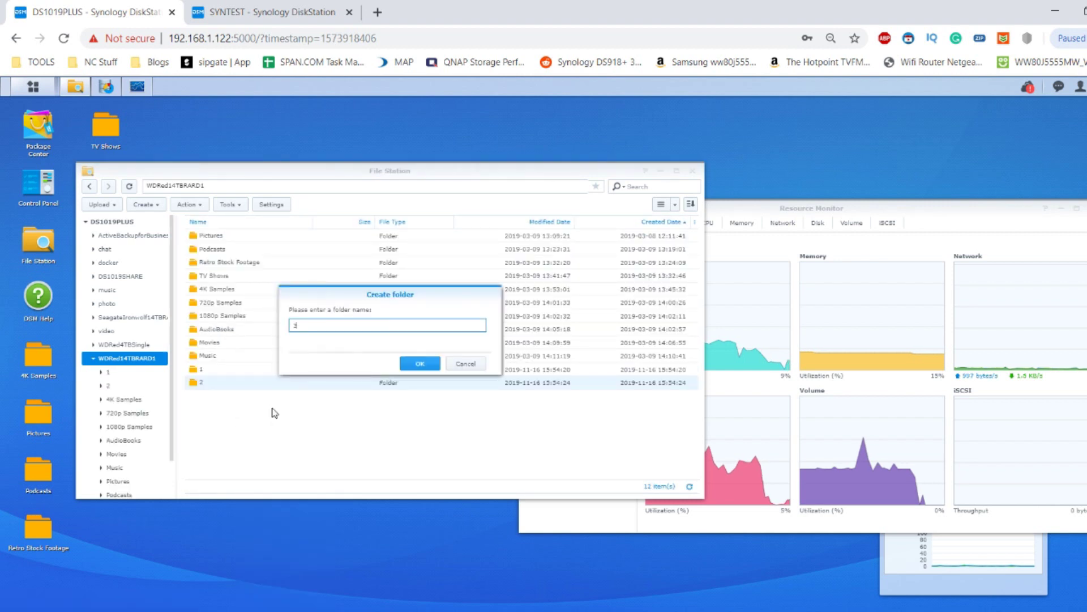
click(406, 364)
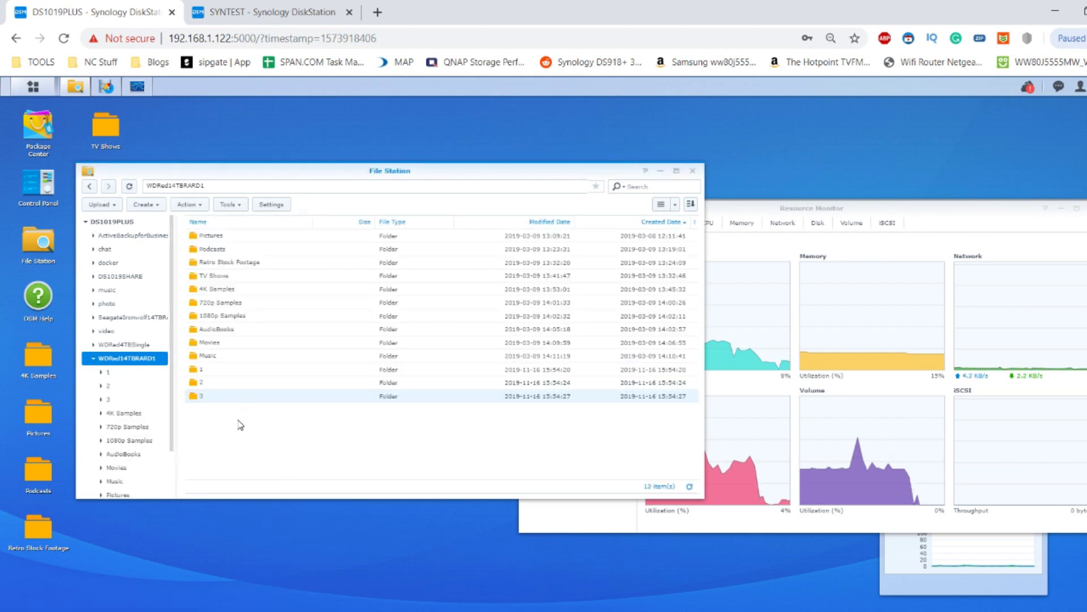
right_click(242, 424)
click(283, 411)
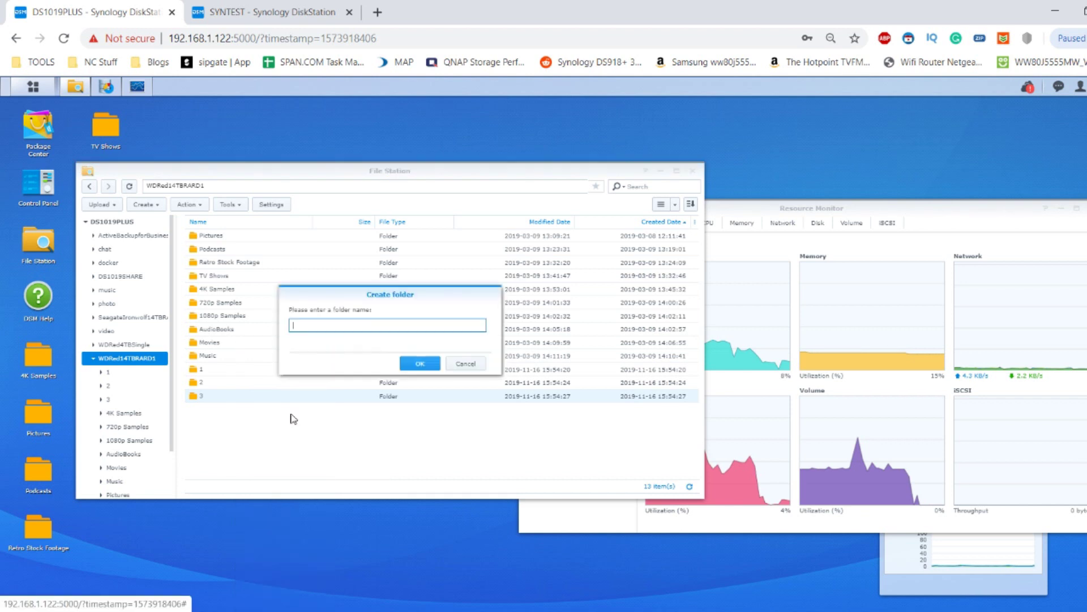
Finish creating folder 4, then copy the ten original media folders, excluding folders 1–4
click(422, 364)
key(ctrl+a)
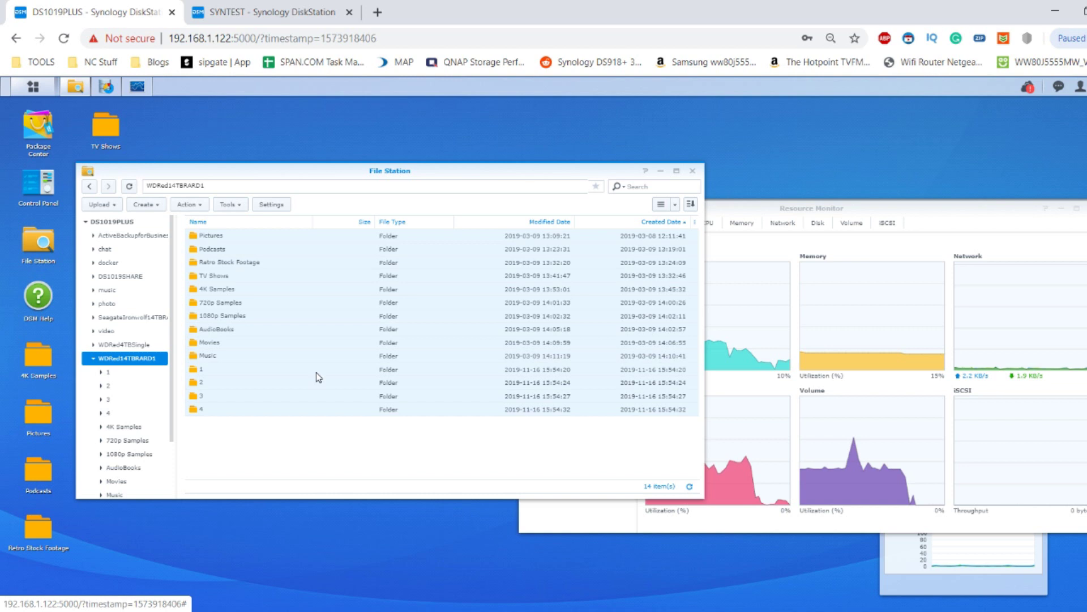
shift+click(288, 387)
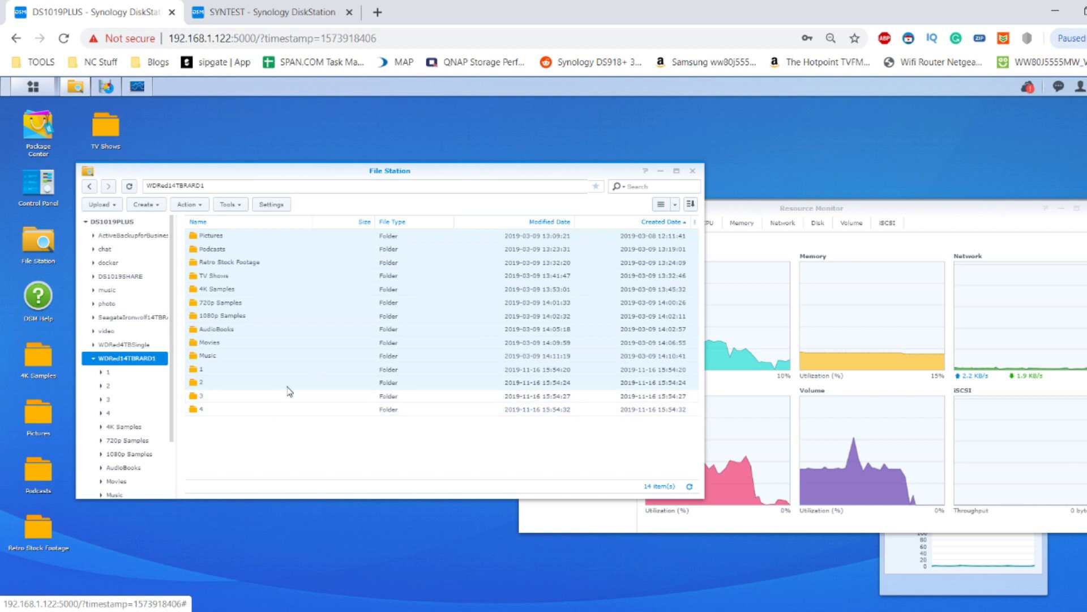
ctrl+click(296, 384)
ctrl+click(308, 370)
right_click(334, 326)
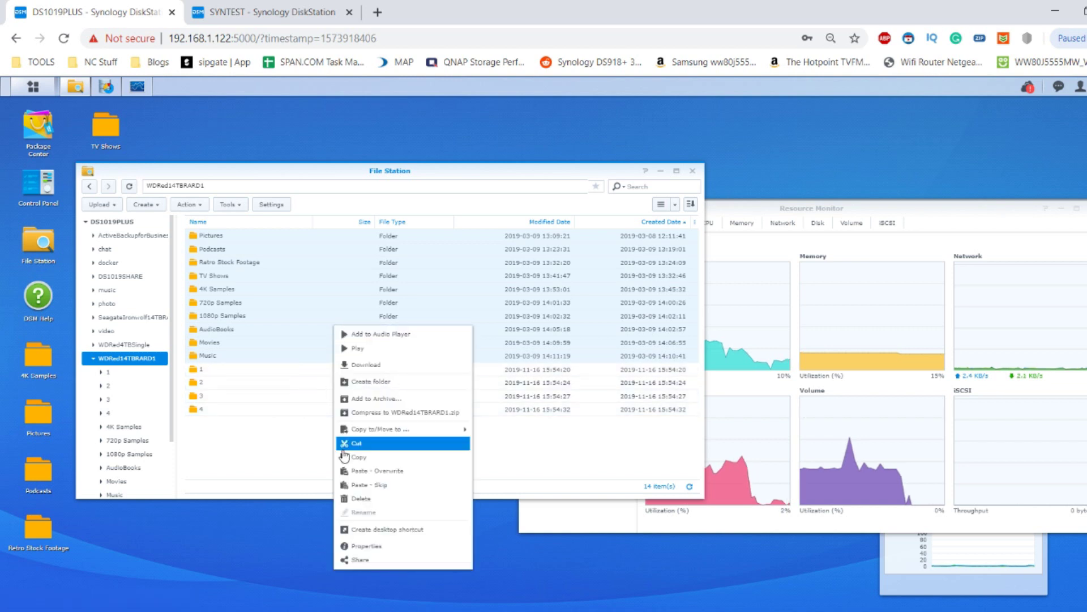
click(362, 457)
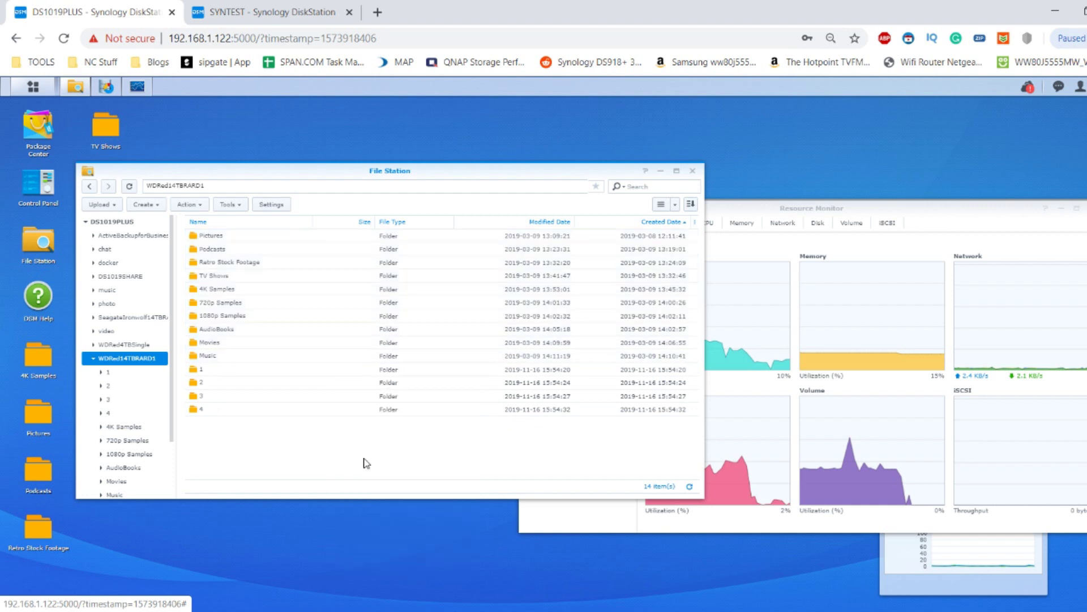
Bring up folder 1's actions menu and dismiss it without choosing anything
right_click(277, 376)
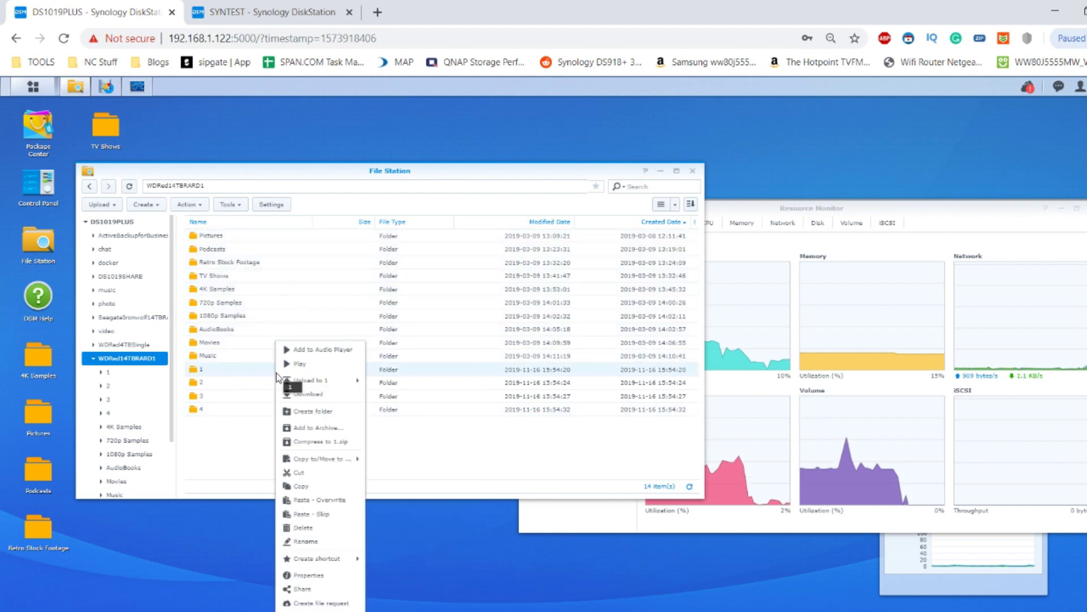
mouse_move(357, 461)
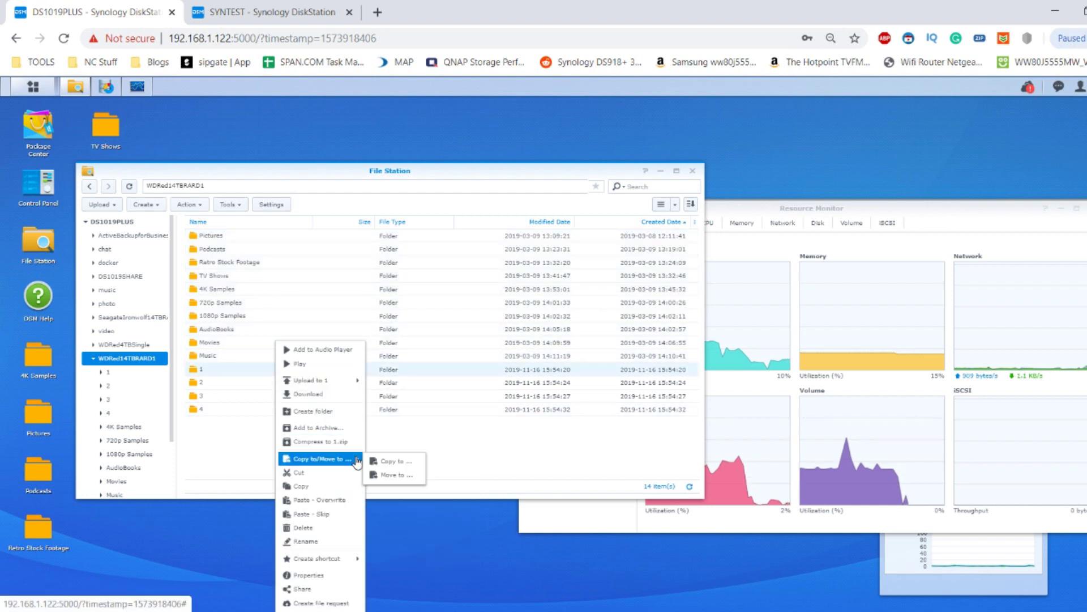
click(212, 436)
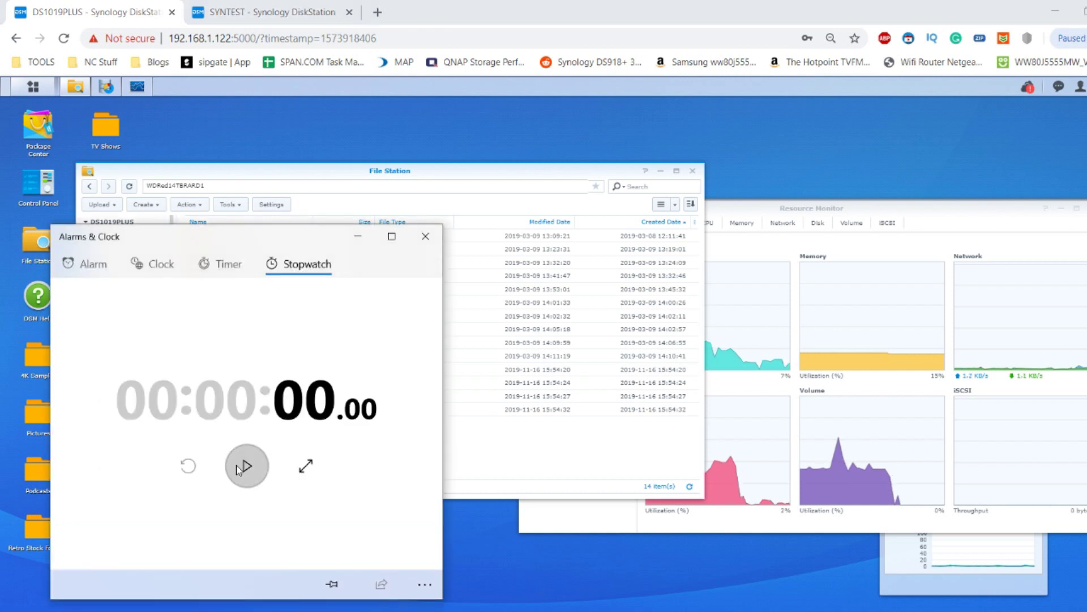
Start the stopwatch and paste the copied media folders into folders 1 and 2
click(245, 466)
click(274, 334)
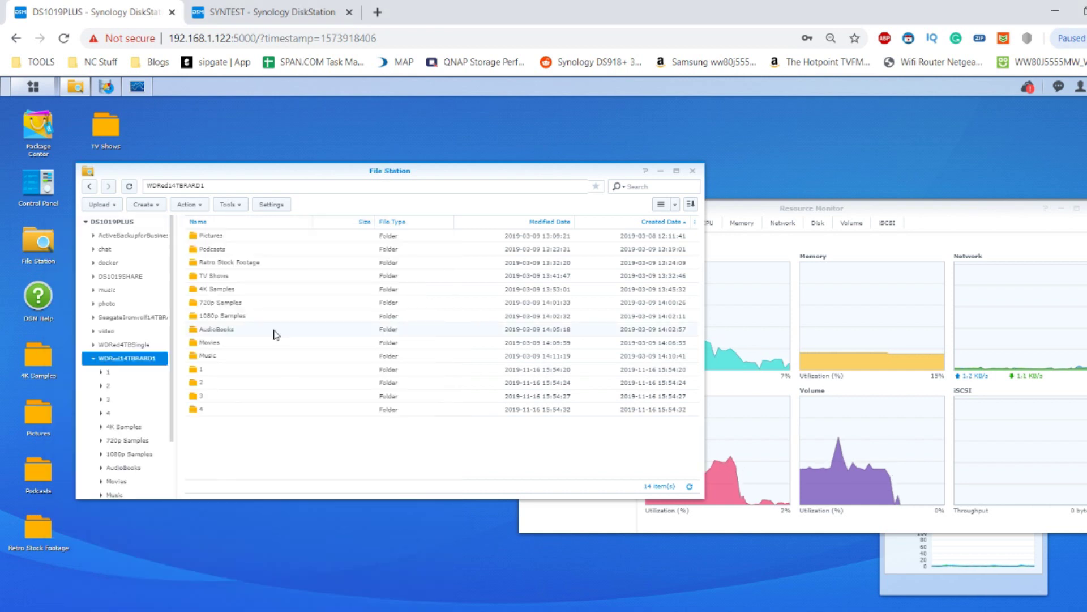
double_click(244, 370)
right_click(242, 363)
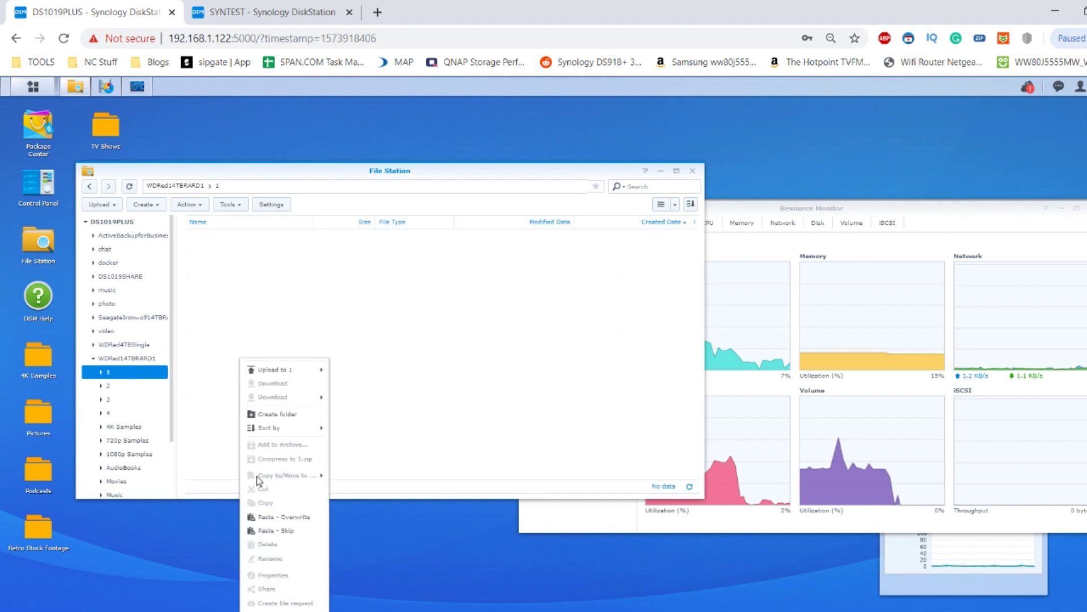
click(259, 517)
click(197, 186)
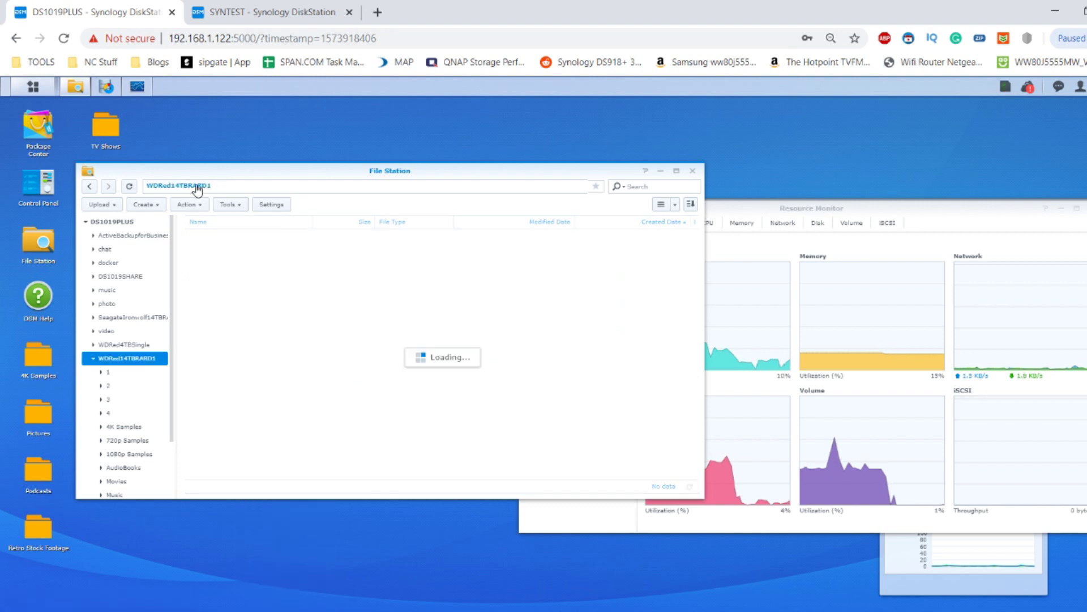
double_click(221, 384)
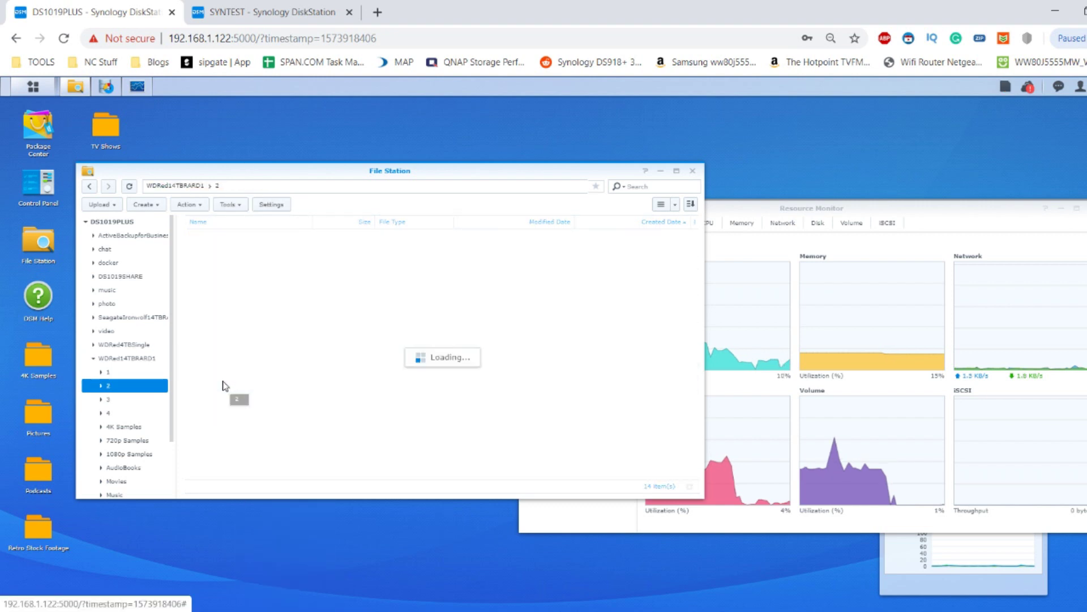
right_click(231, 343)
click(271, 497)
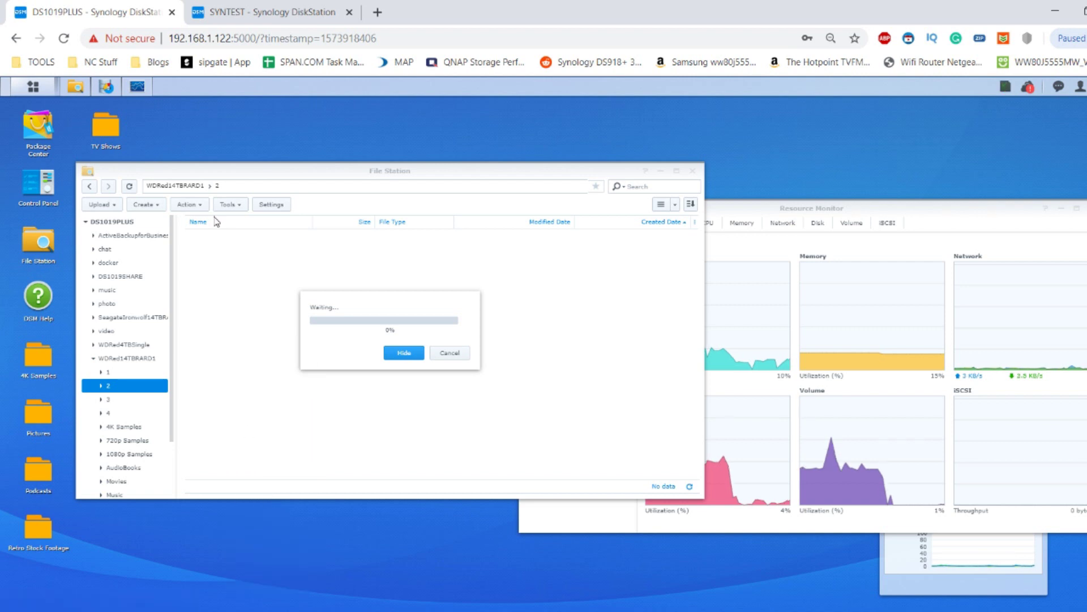
Paste the copied media folders into folders 3 and 4
click(190, 187)
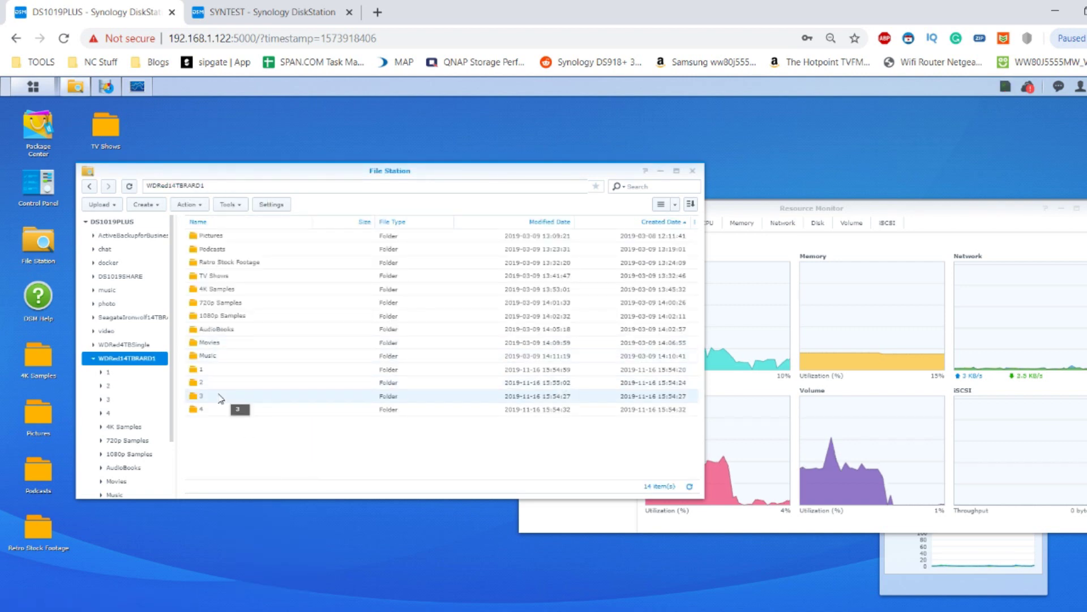
double_click(221, 397)
right_click(236, 393)
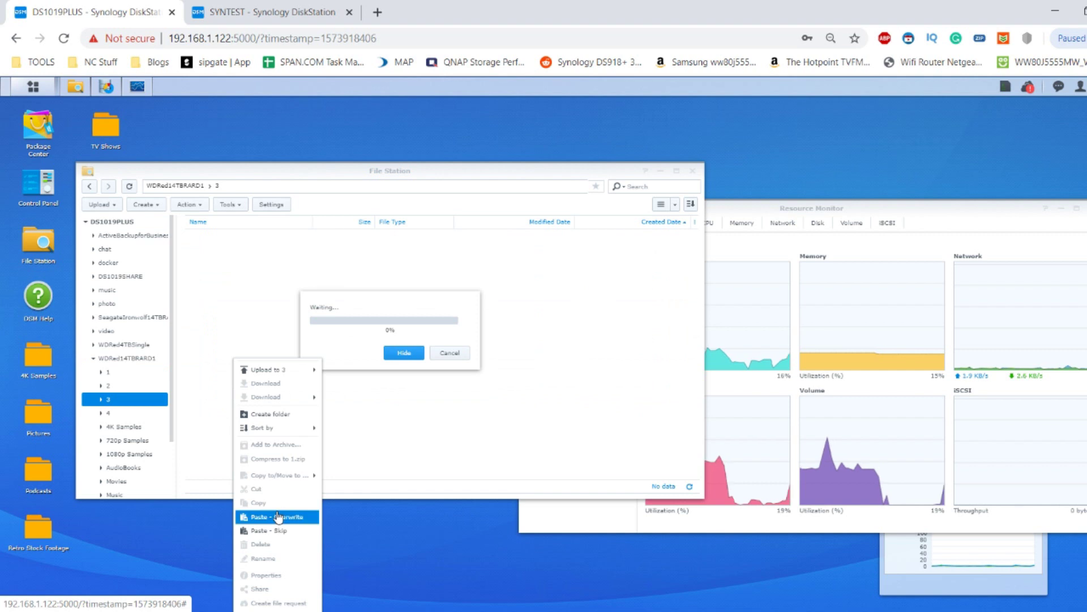
click(277, 517)
click(187, 186)
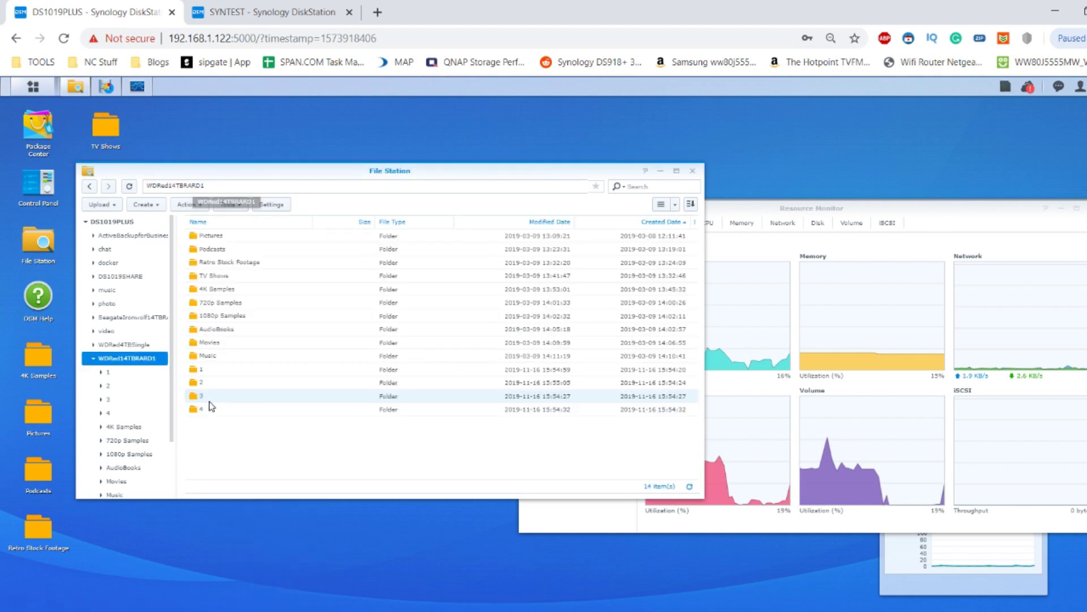
double_click(219, 409)
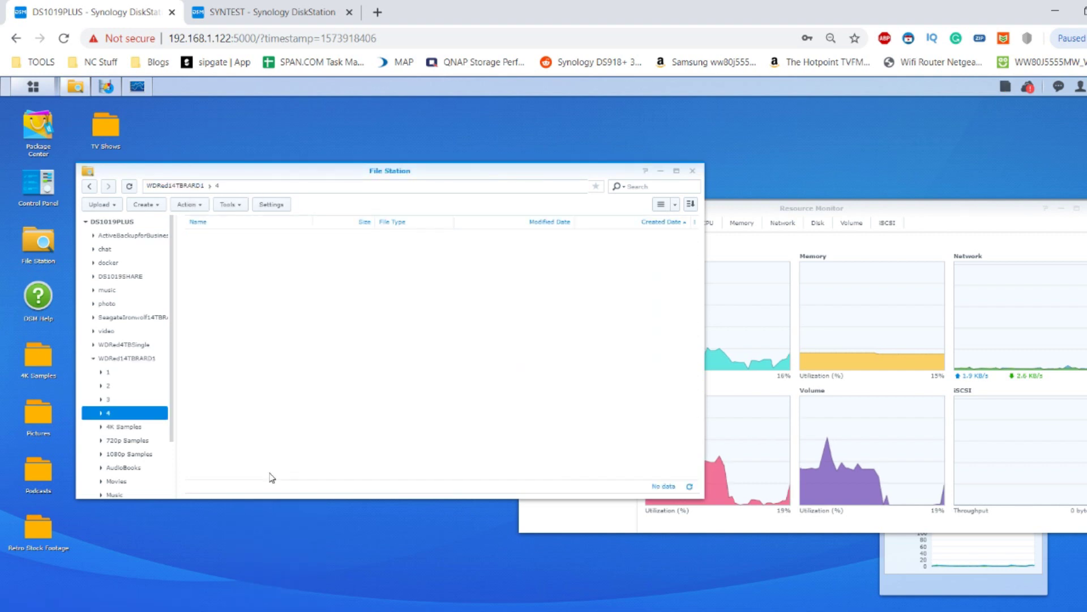
right_click(260, 419)
click(279, 517)
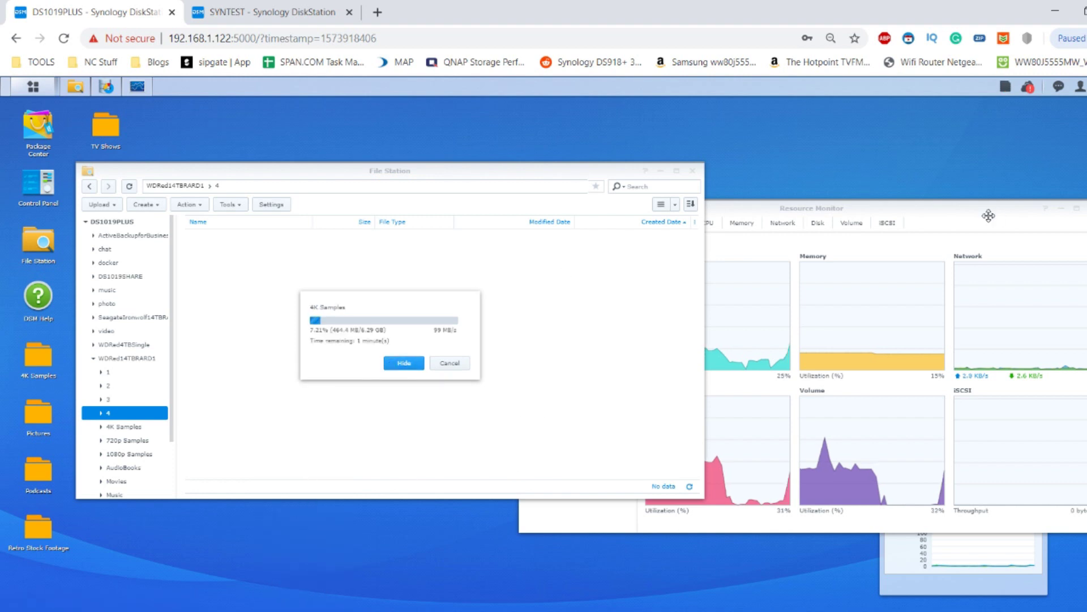
Monitor the four background copy jobs alongside the running stopwatch
click(1005, 86)
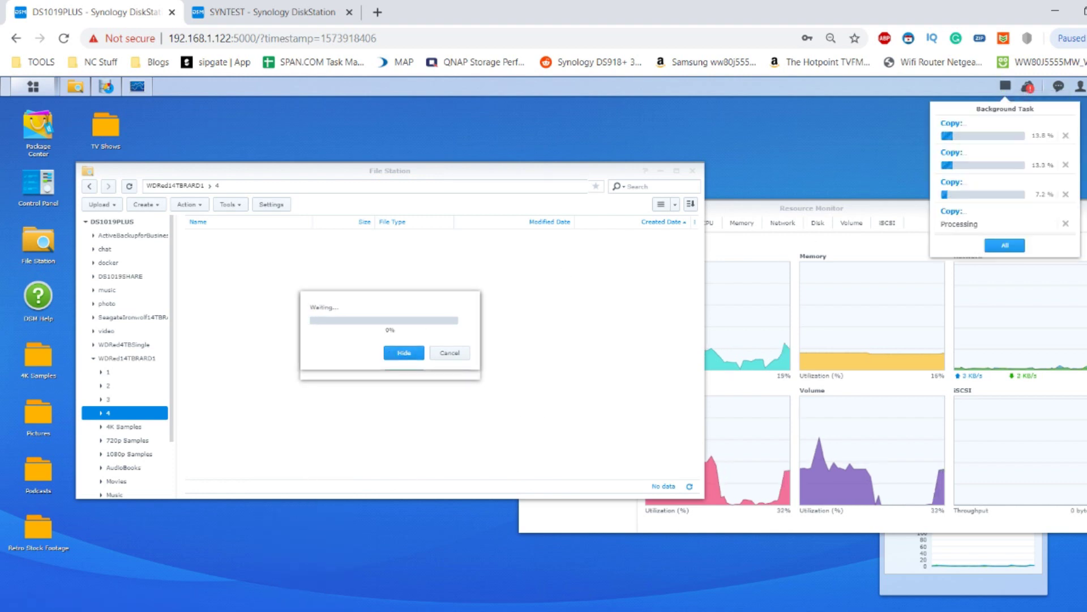
key(alt+Tab)
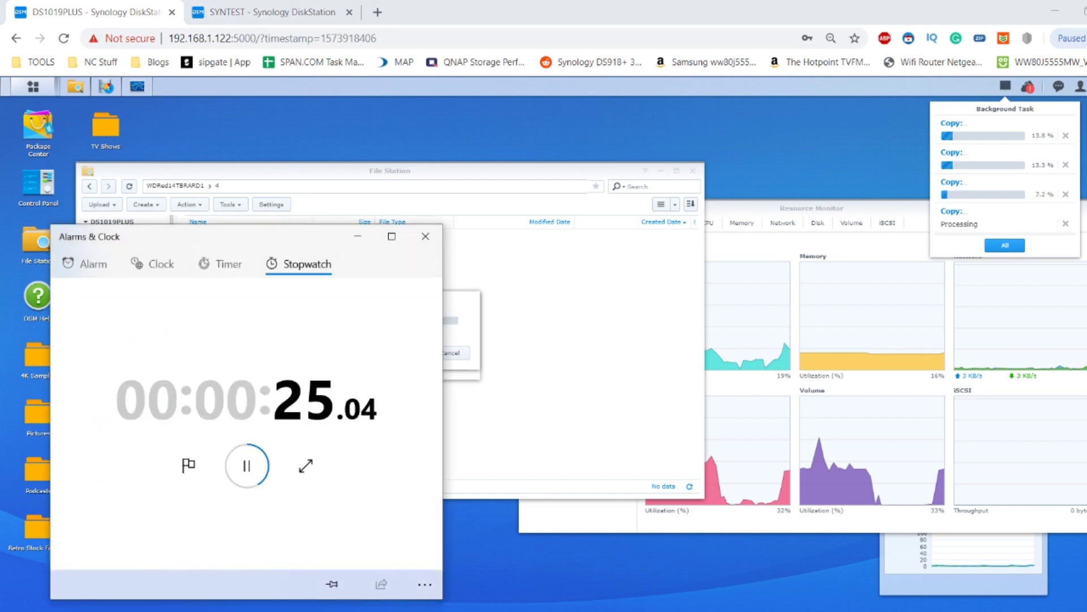
click(585, 406)
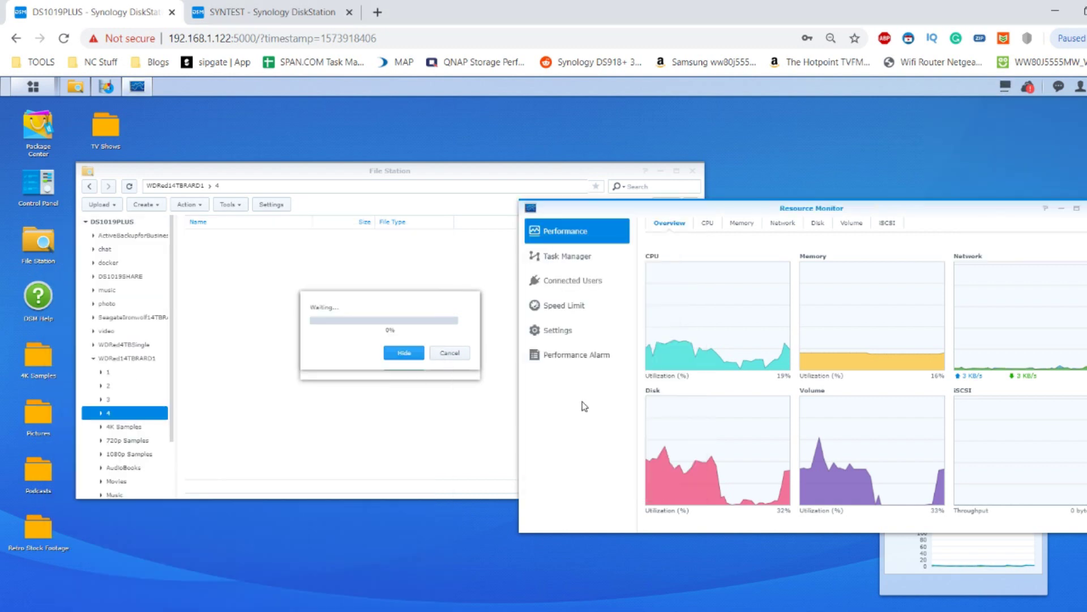
key(alt+Tab)
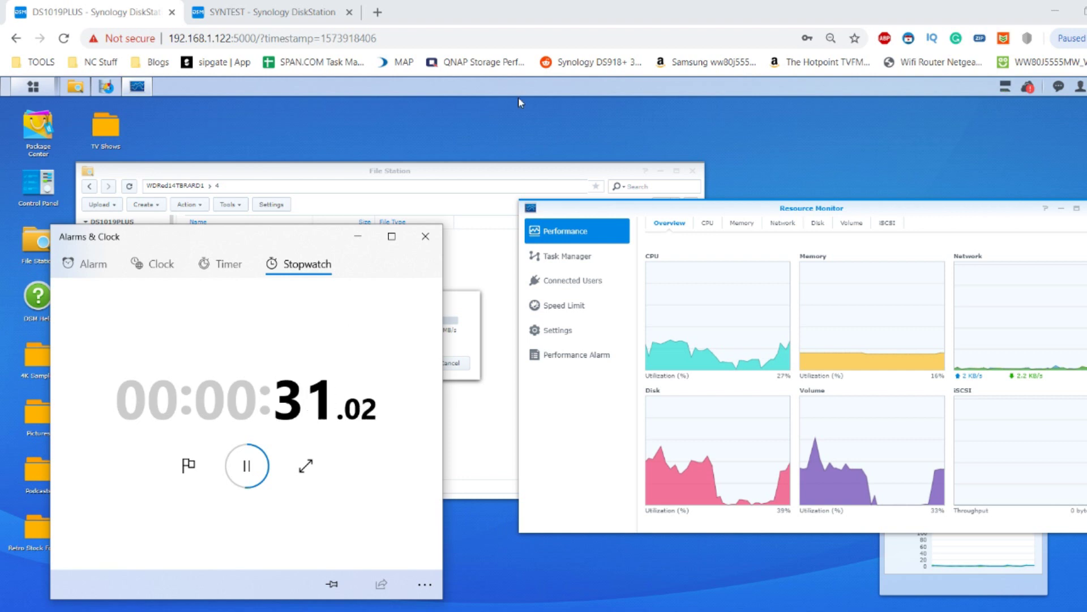
click(1005, 86)
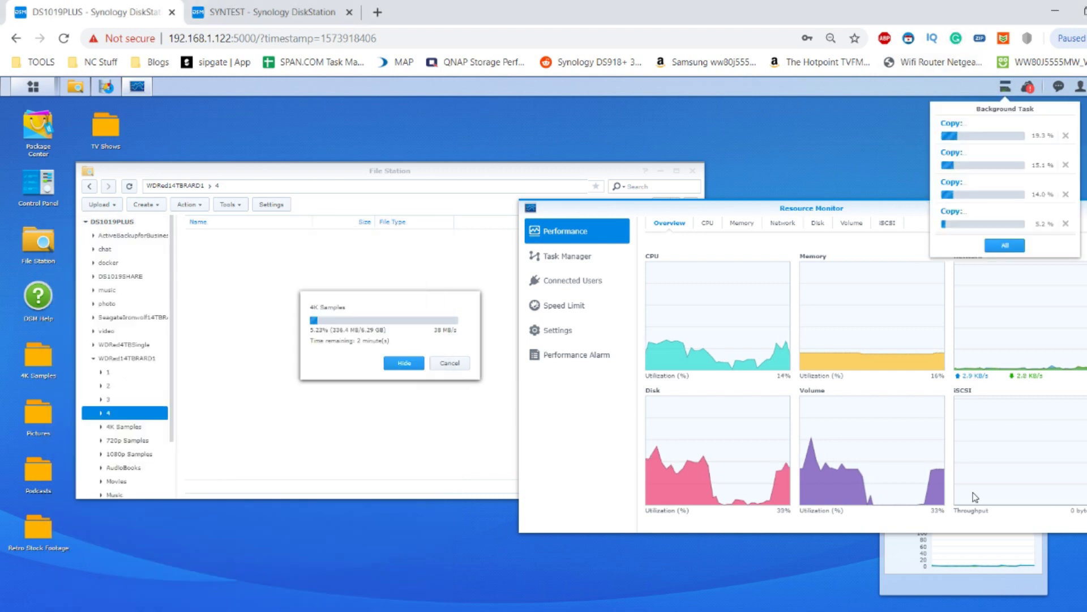
key(alt+Tab)
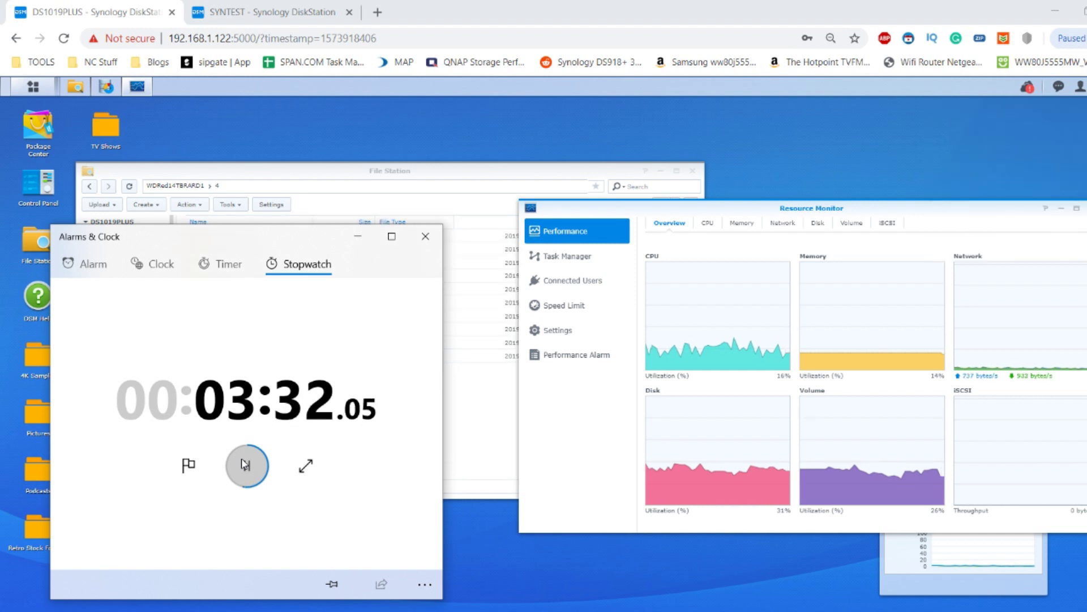
Stop the stopwatch at 00:03:32.17 once the four copy jobs finish
click(245, 465)
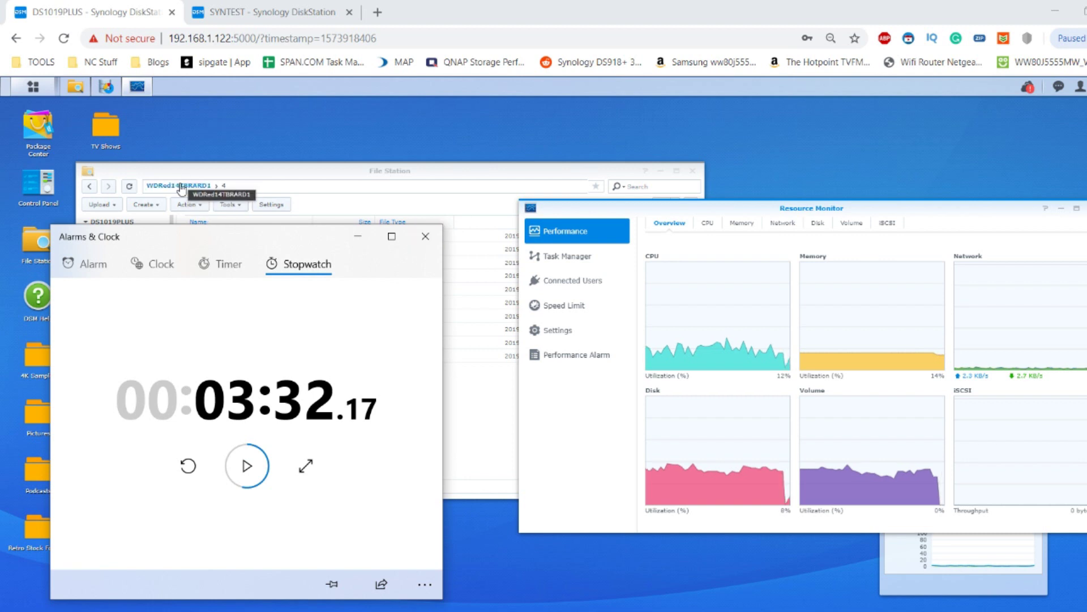
Close the stopwatch window and show folder 1's ten copied media folders
click(425, 237)
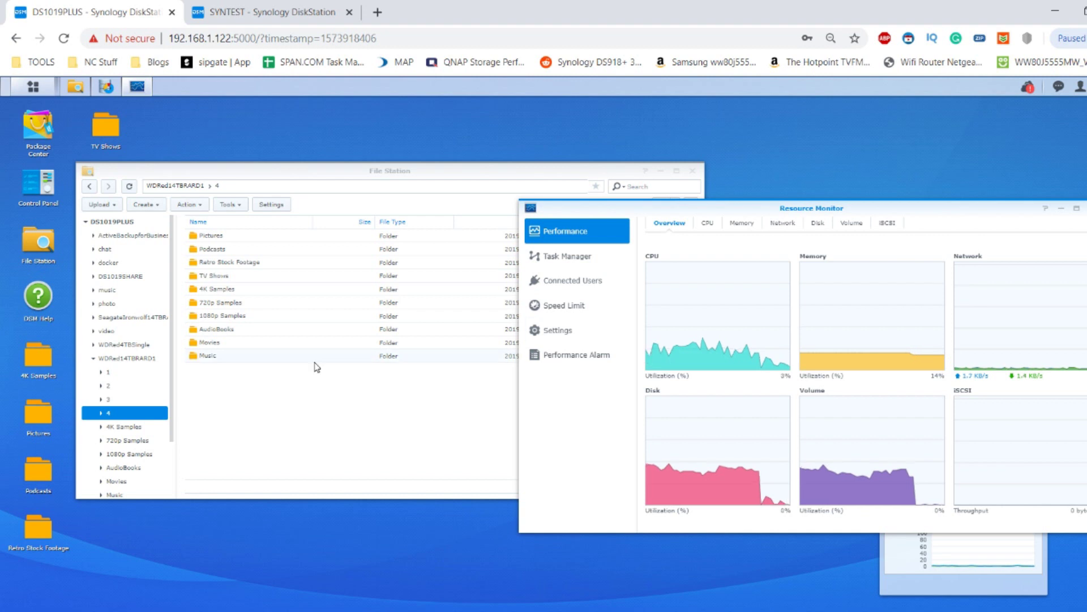
click(136, 378)
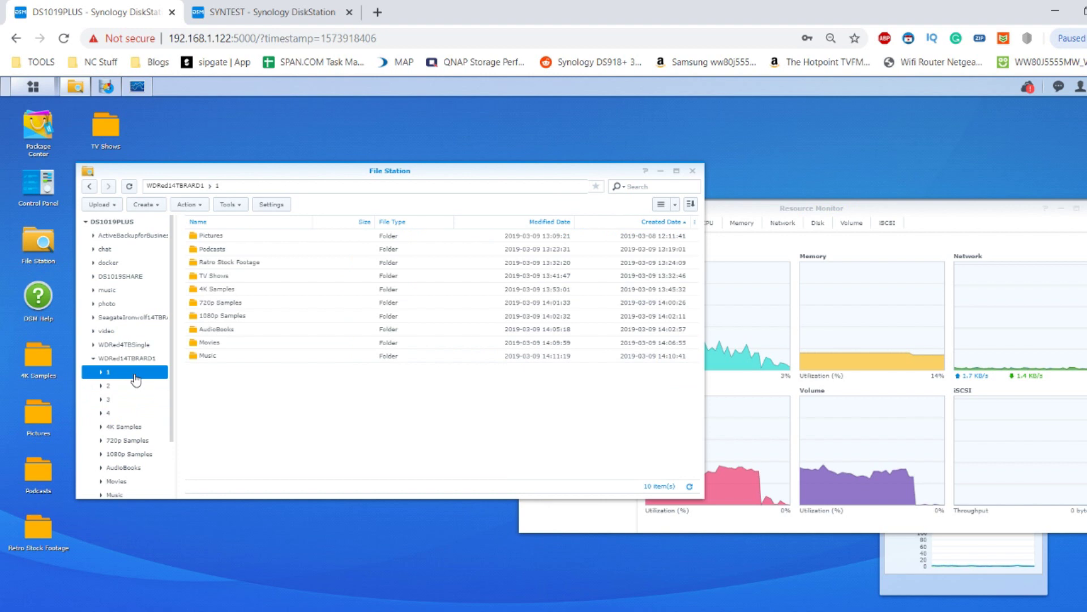
Collapse WDRed14TBRARD1, switch to the SeagateIronwolf14TBRAID1 share, and select folder 1
click(116, 358)
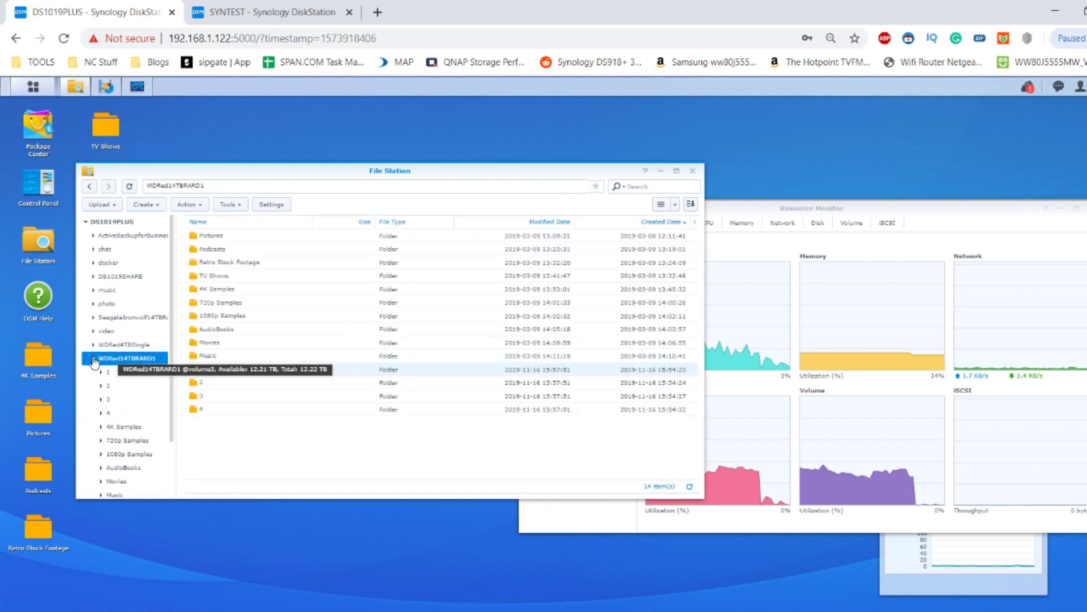
click(92, 358)
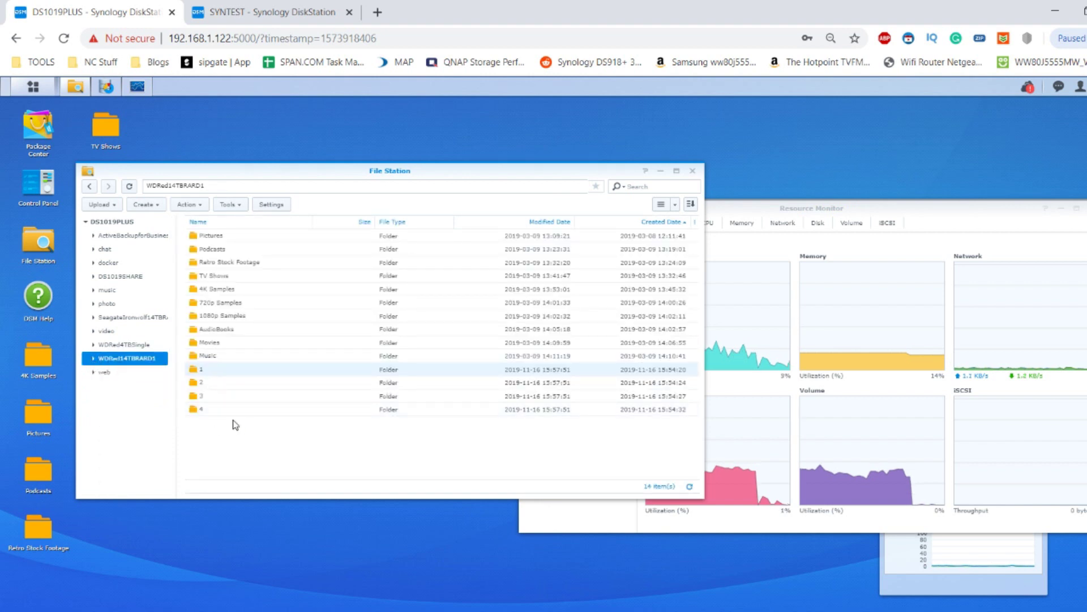
click(146, 319)
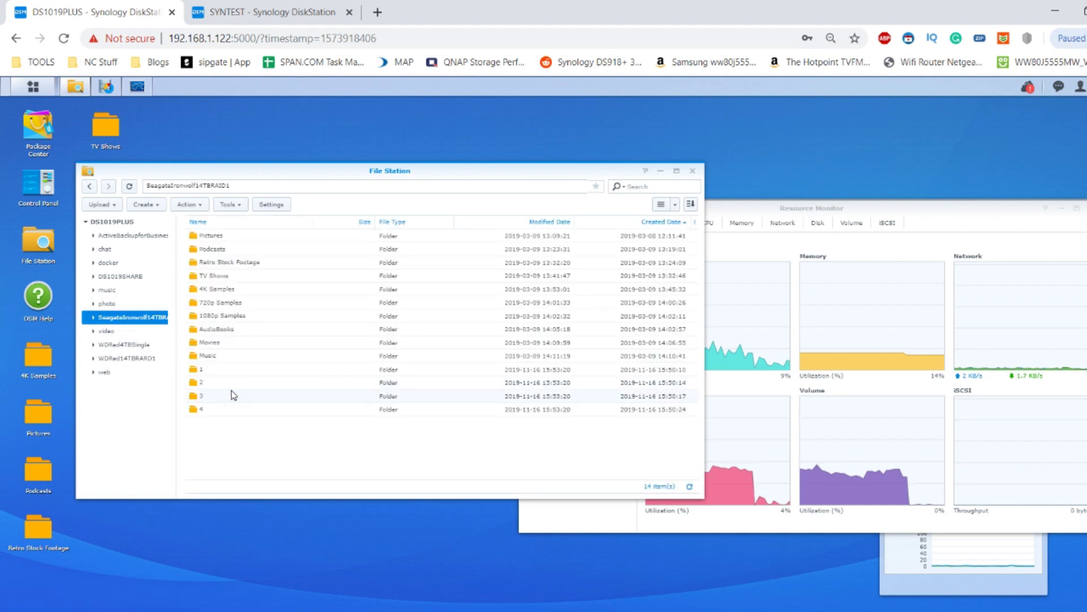
click(228, 372)
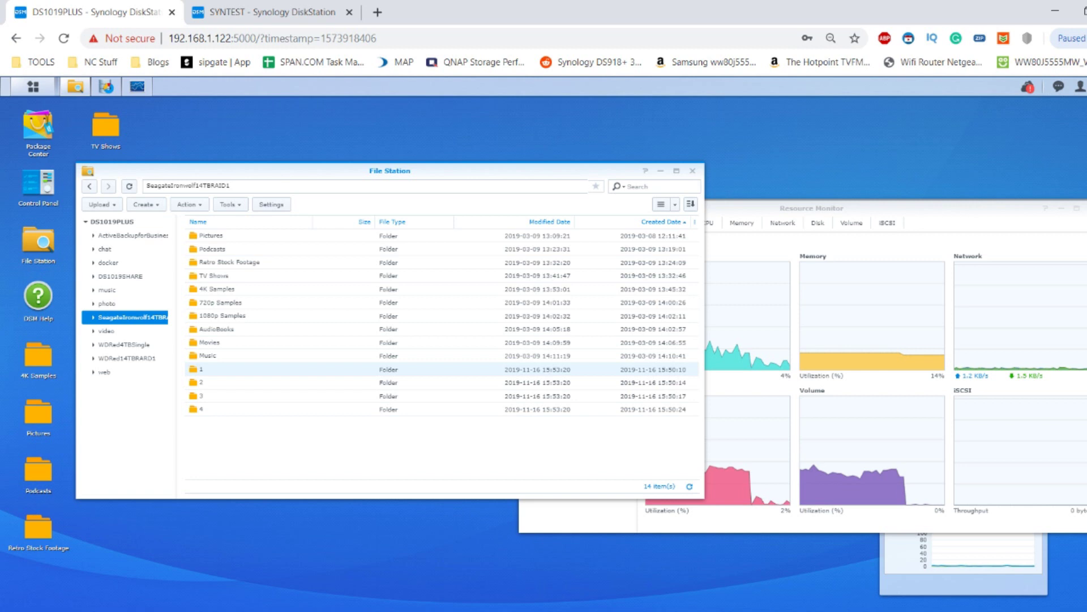
Reset the stopwatch to 00:00:00.00, move its window right, and bring up folder 1's actions
click(630, 601)
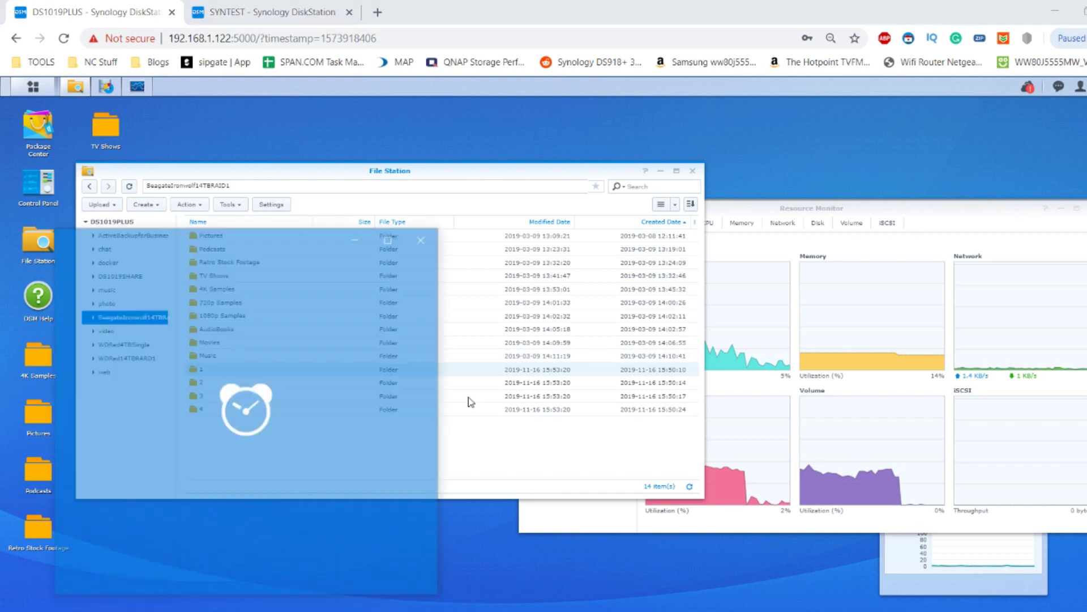
click(187, 466)
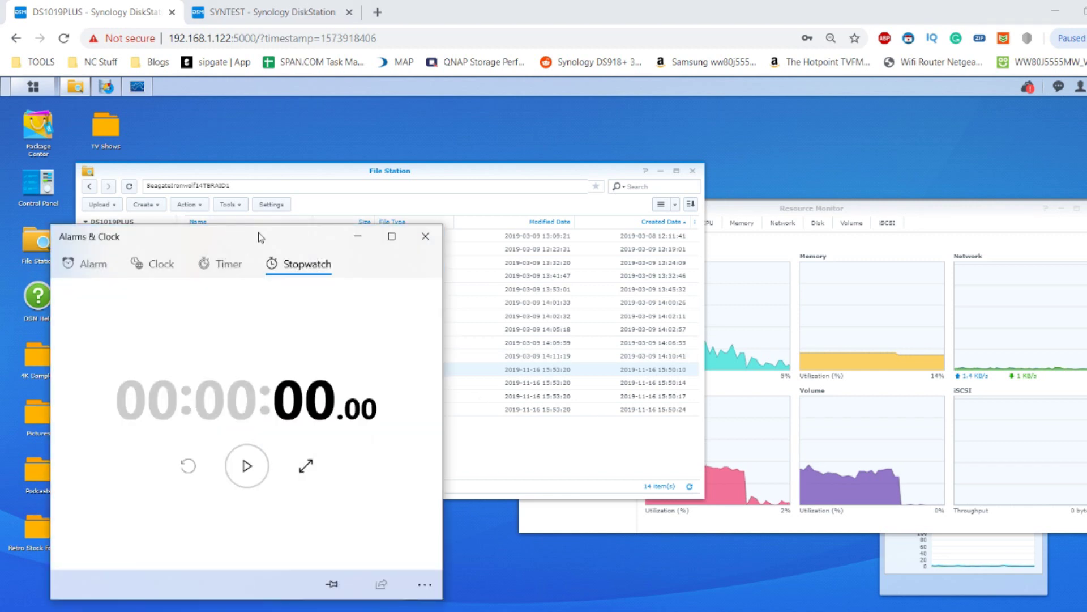
drag(259, 228, 751, 205)
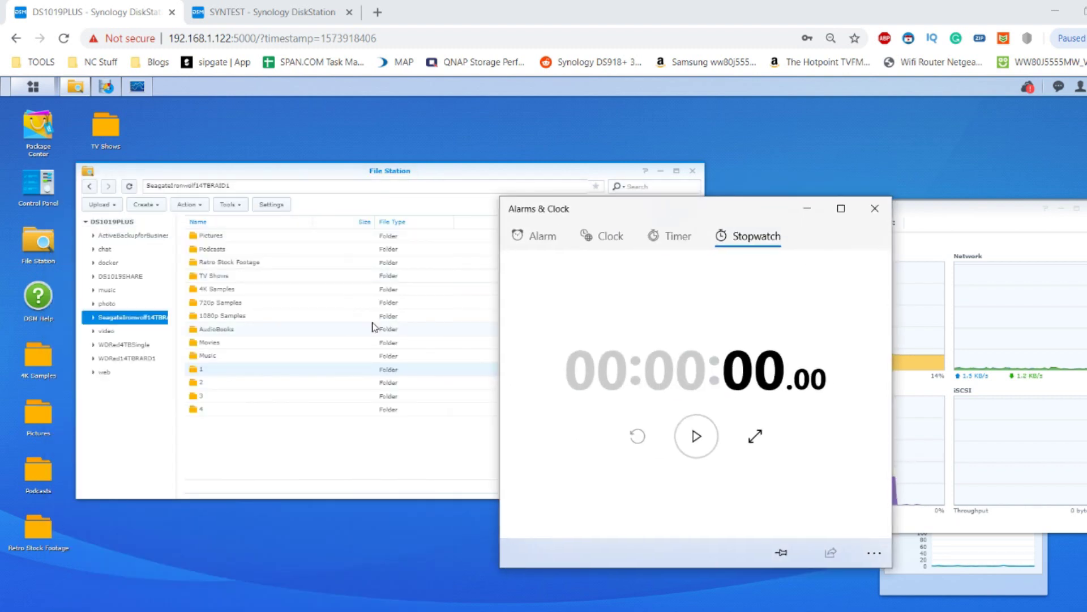
right_click(277, 374)
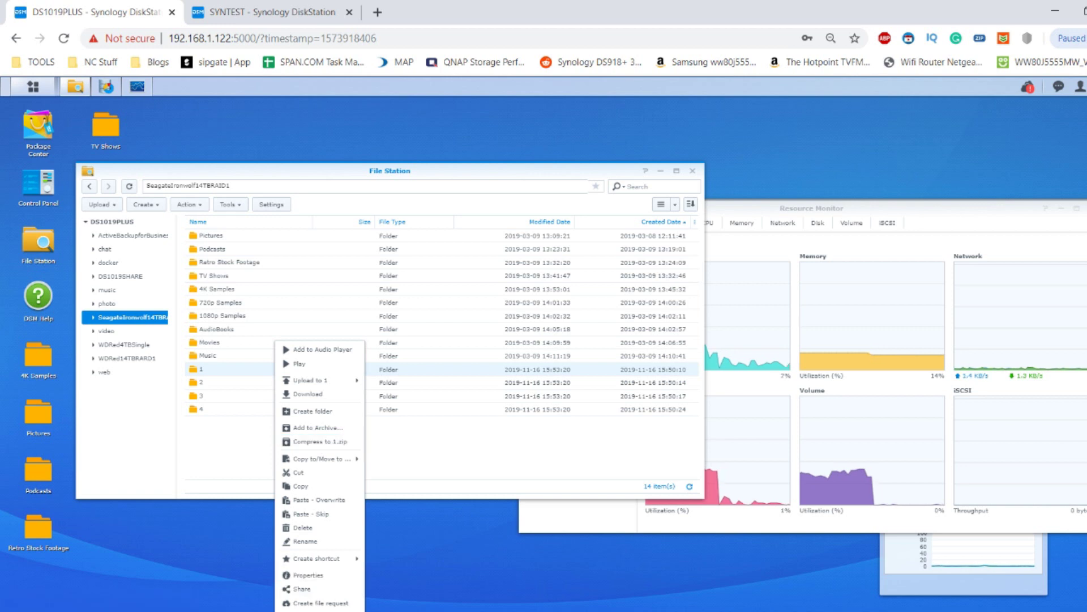
Start the stopwatch and compress Seagate folders 1–4 into 1.zip–4.zip
key(alt+Tab)
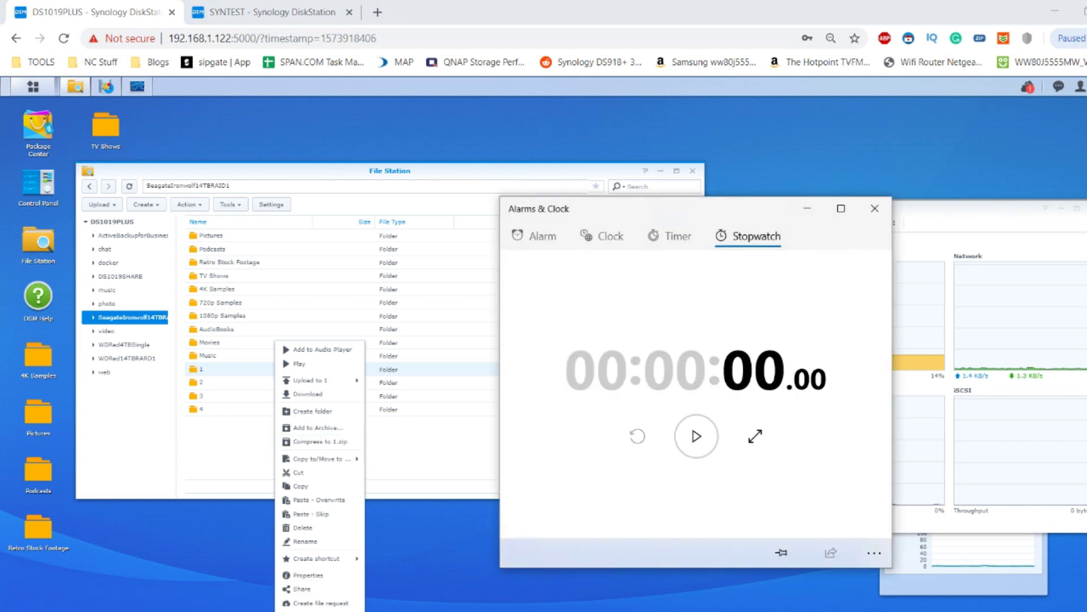
click(695, 436)
click(320, 441)
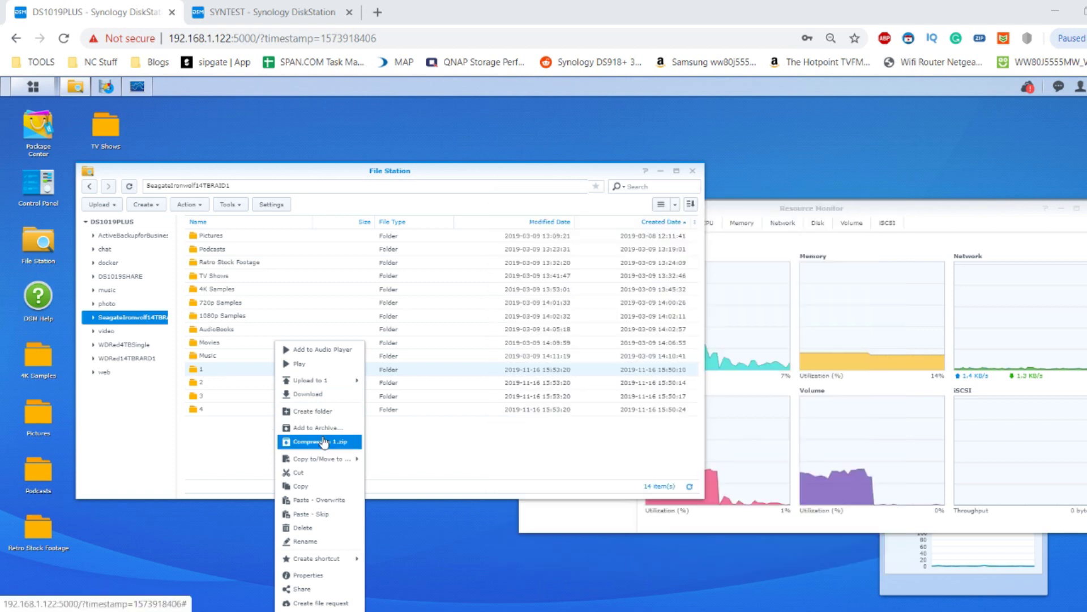
right_click(240, 383)
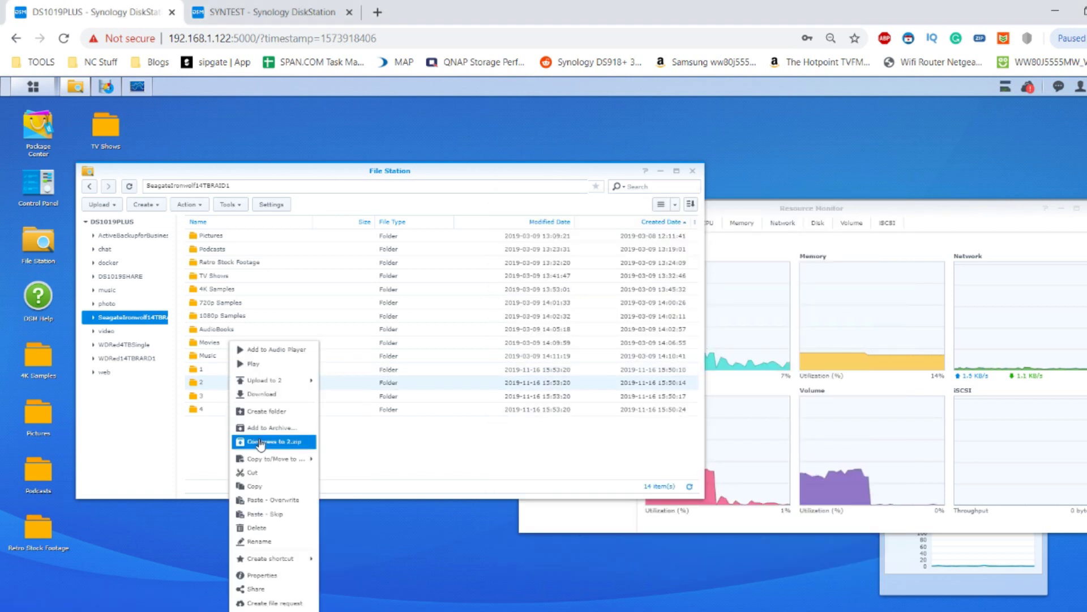
click(249, 442)
right_click(207, 397)
click(249, 440)
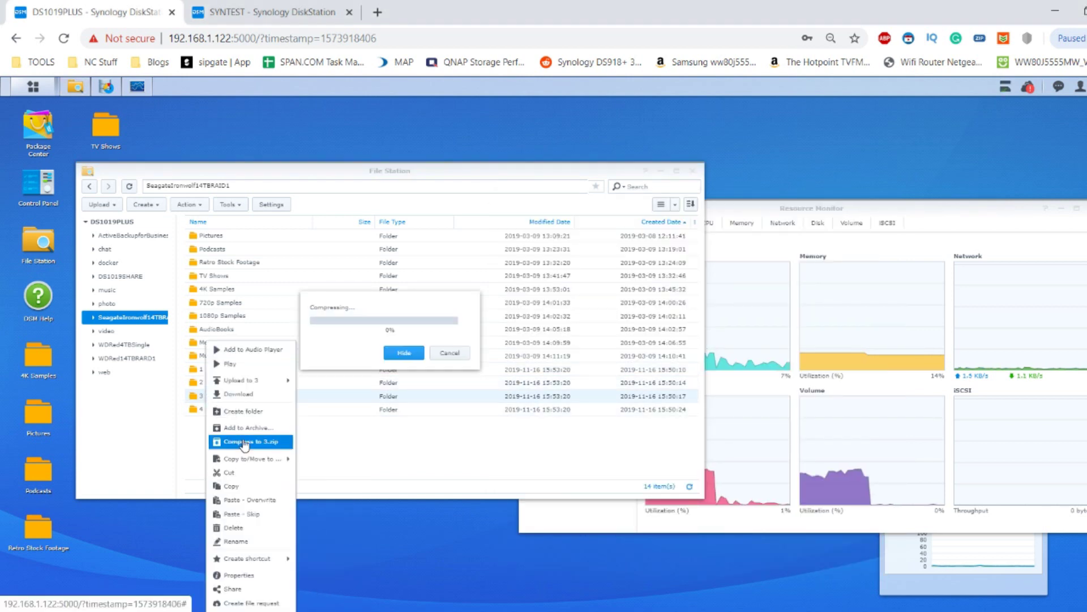
right_click(208, 408)
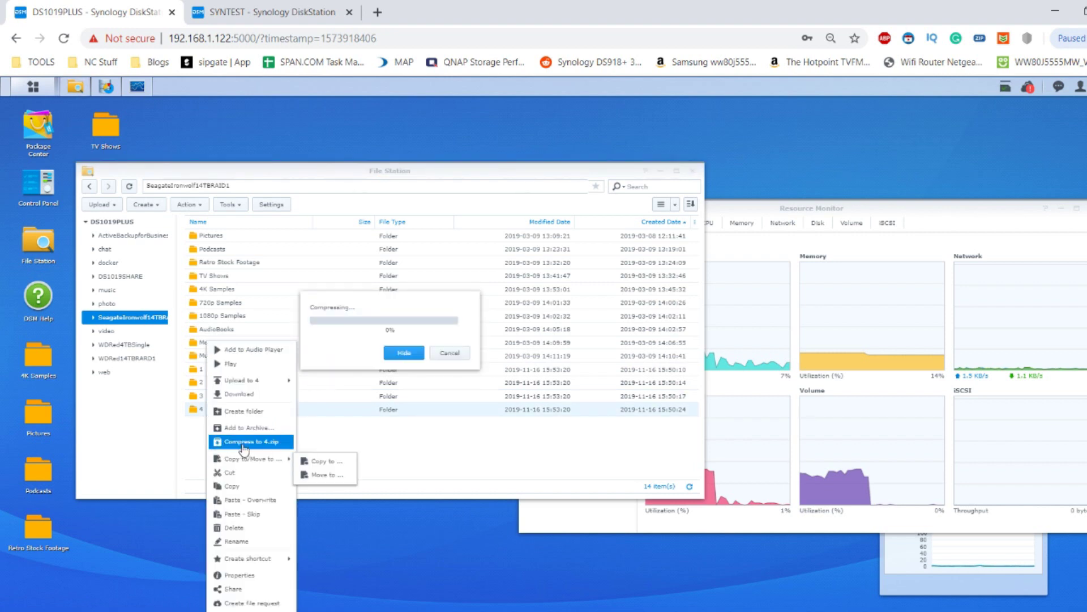
click(242, 444)
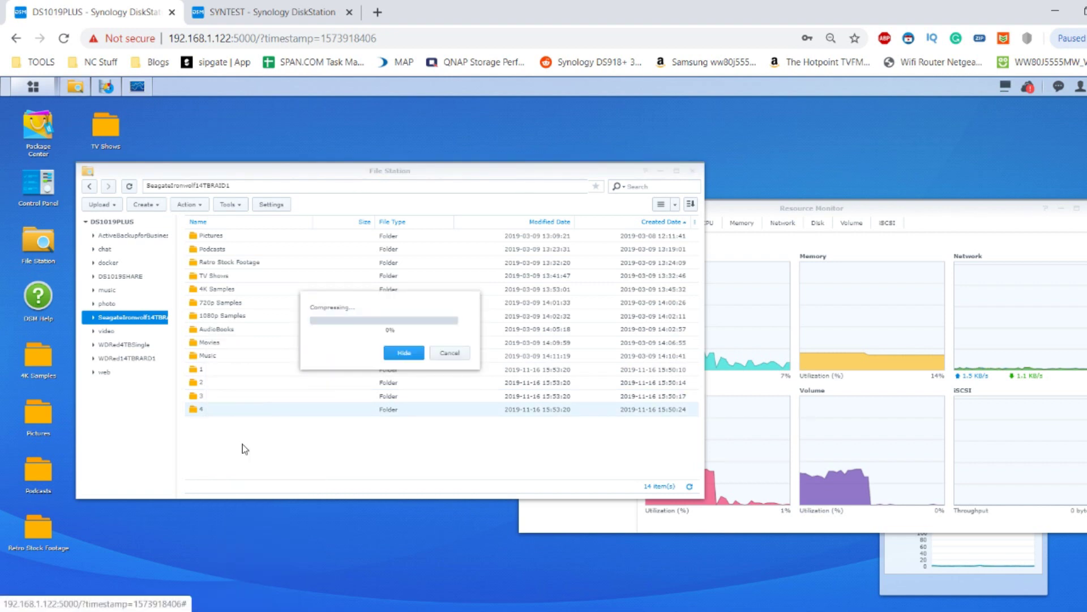
Check the four compression jobs' progress and move the stopwatch aside
click(1006, 91)
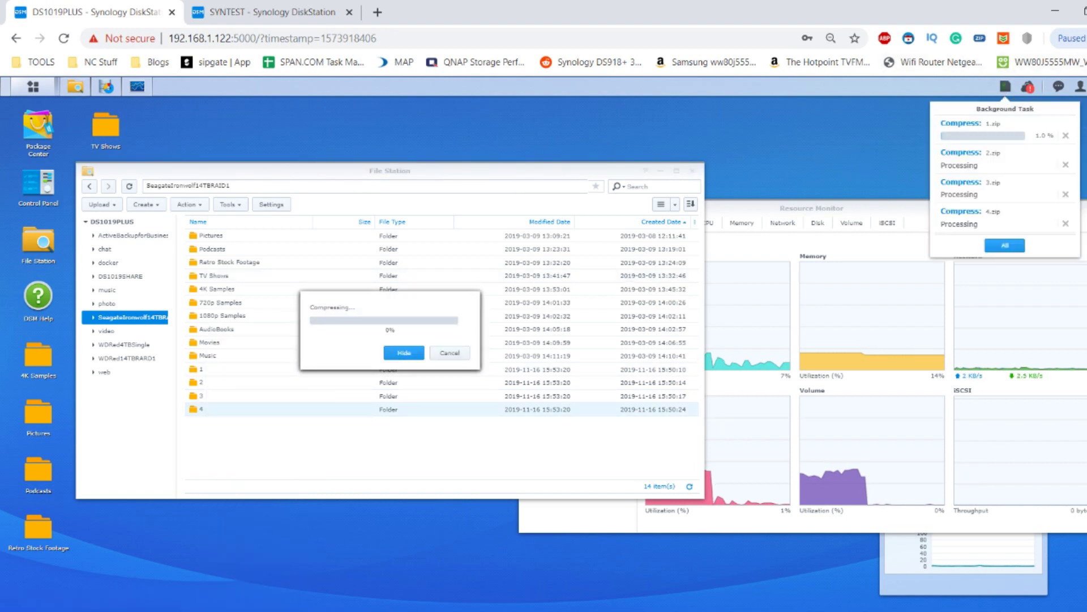
key(alt+Tab)
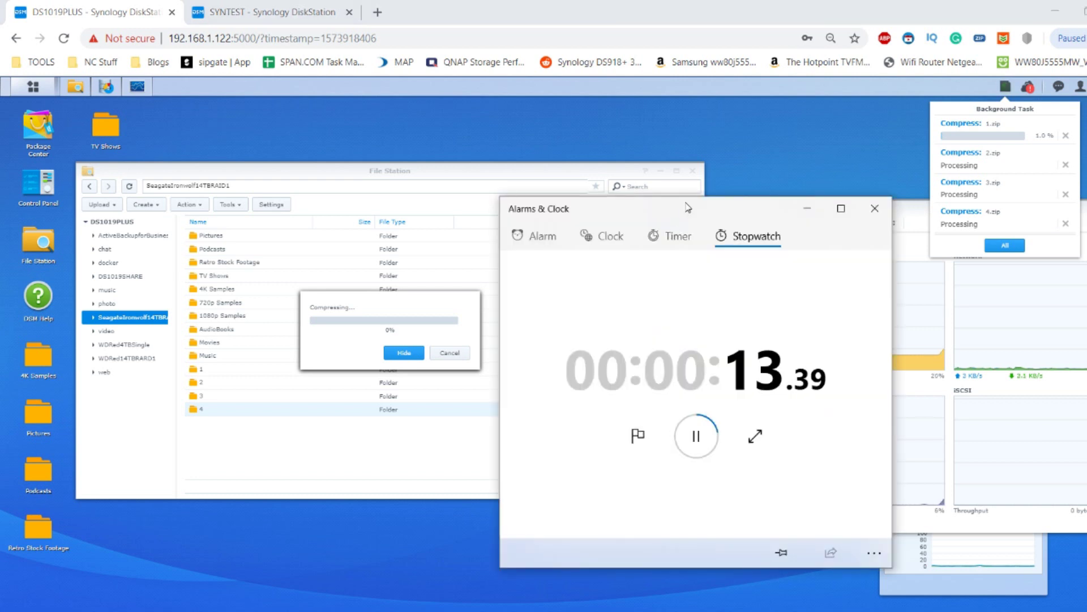
drag(683, 210, 271, 213)
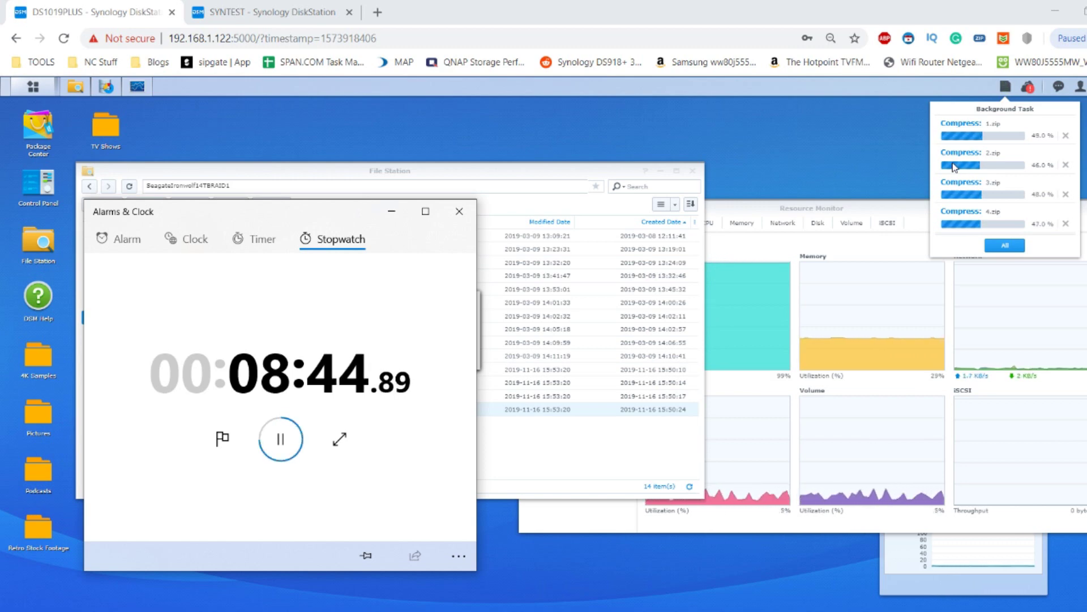
Stop the stopwatch at 00:18:10.90 when the four compression jobs finish
click(35, 88)
click(667, 552)
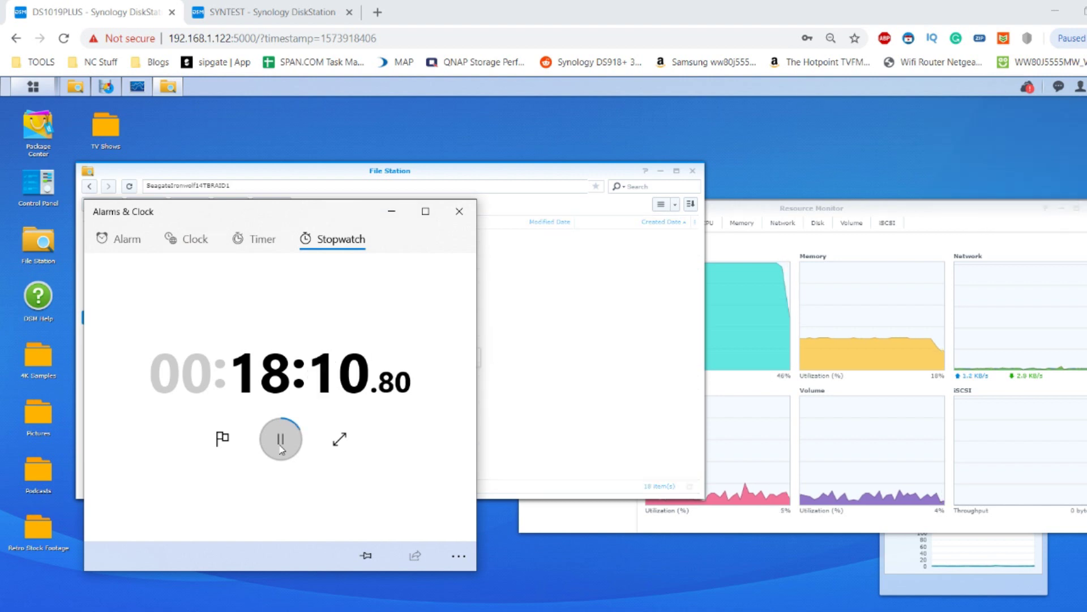
click(281, 449)
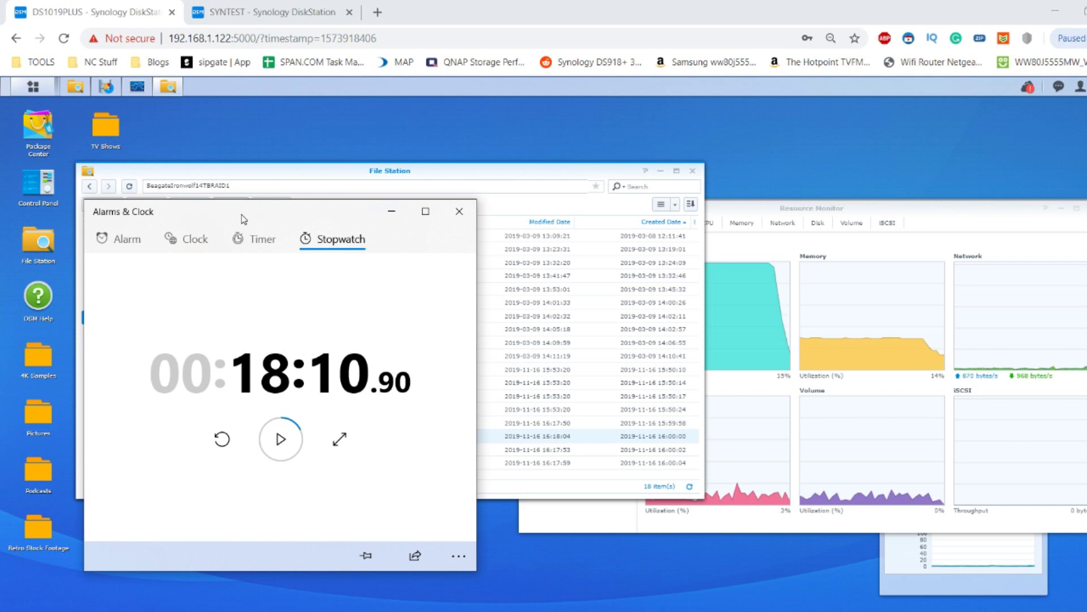
Reset the stopwatch to zero and minimize Alarms & Clock
drag(243, 218, 348, 185)
click(326, 405)
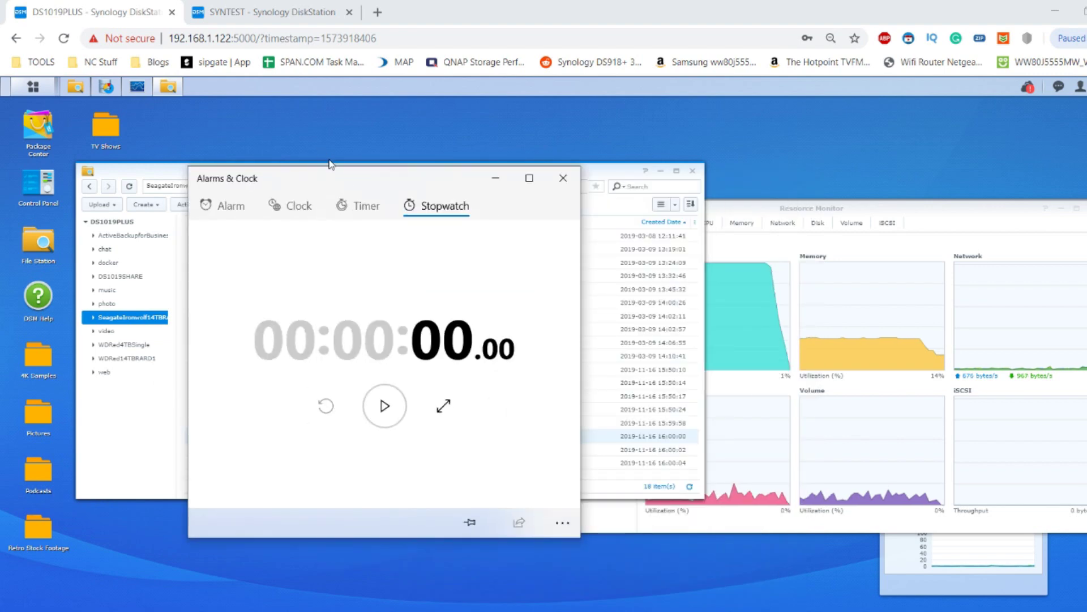
click(496, 178)
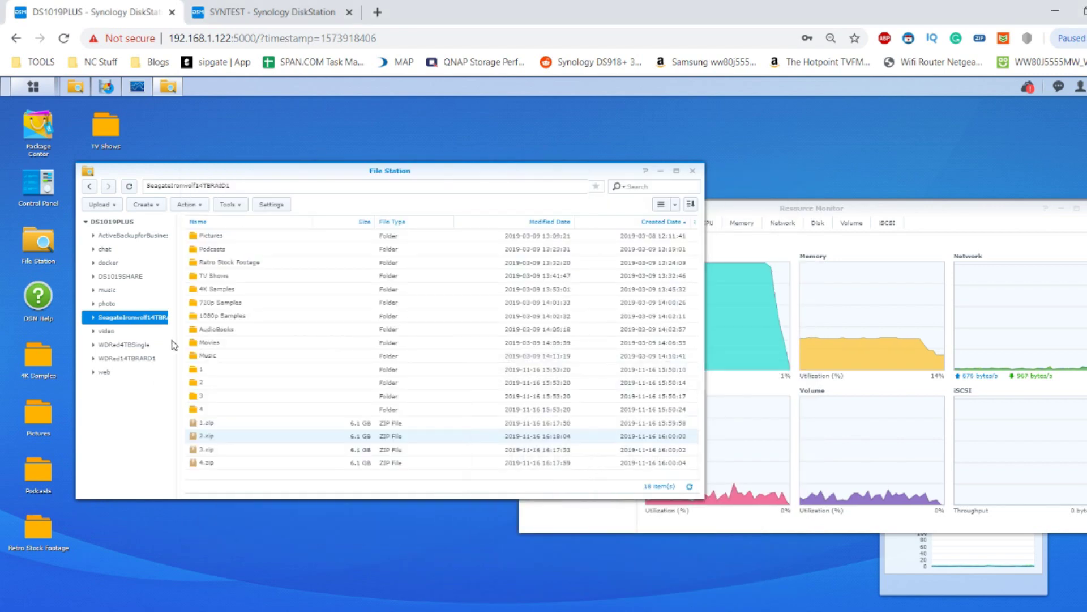
Show the 14-item WDRed14TBRARD1 share and bring Resource Monitor forward
click(131, 358)
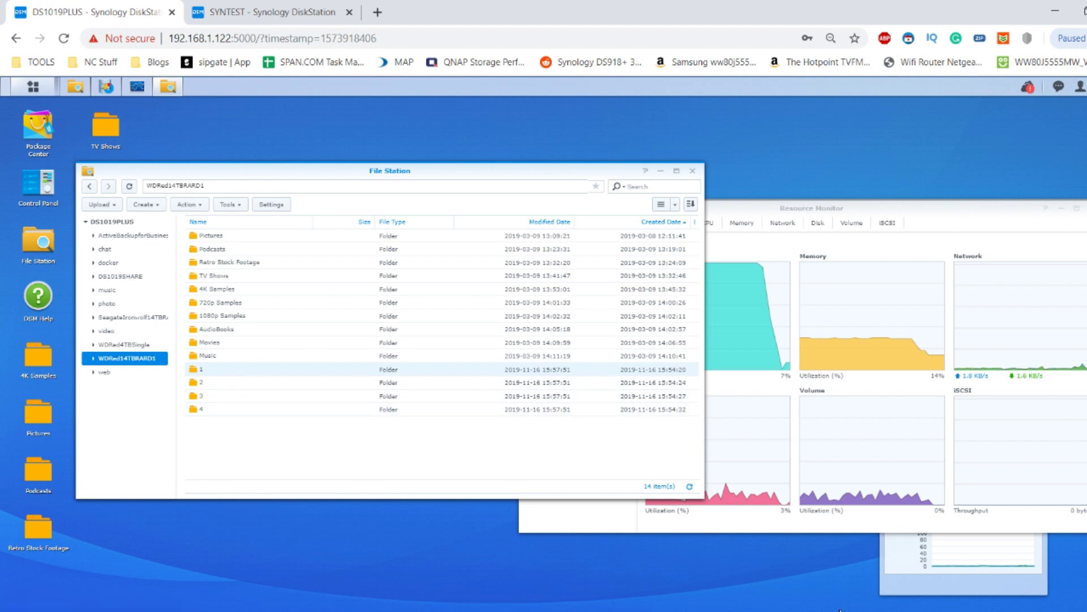
mouse_move(831, 611)
click(740, 203)
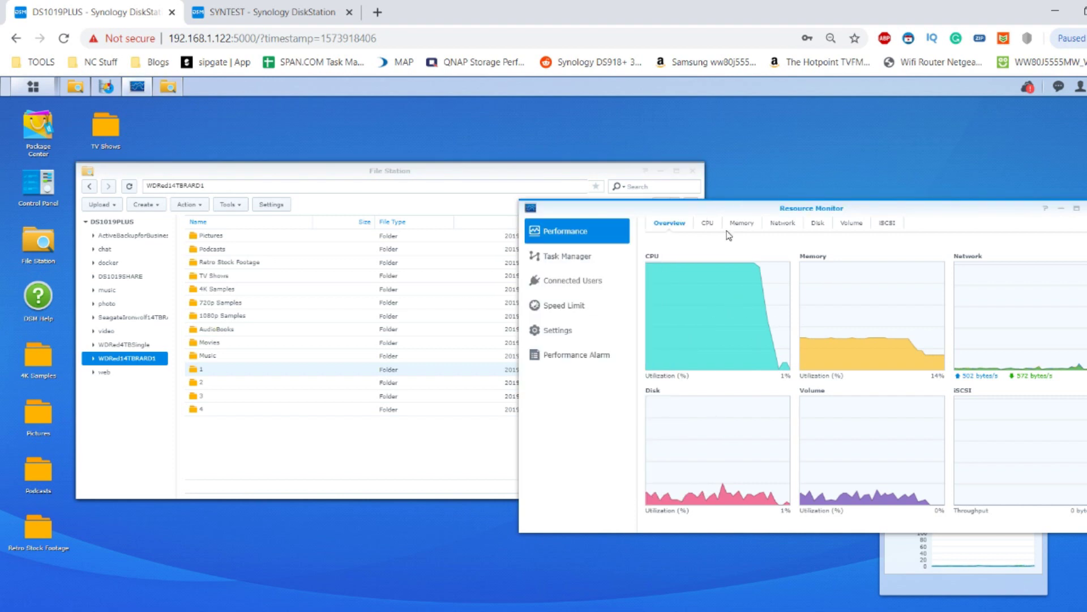
Check Resource Monitor's CPU, Memory and Disk histories, then return to Overview showing CPU near 3%
click(708, 224)
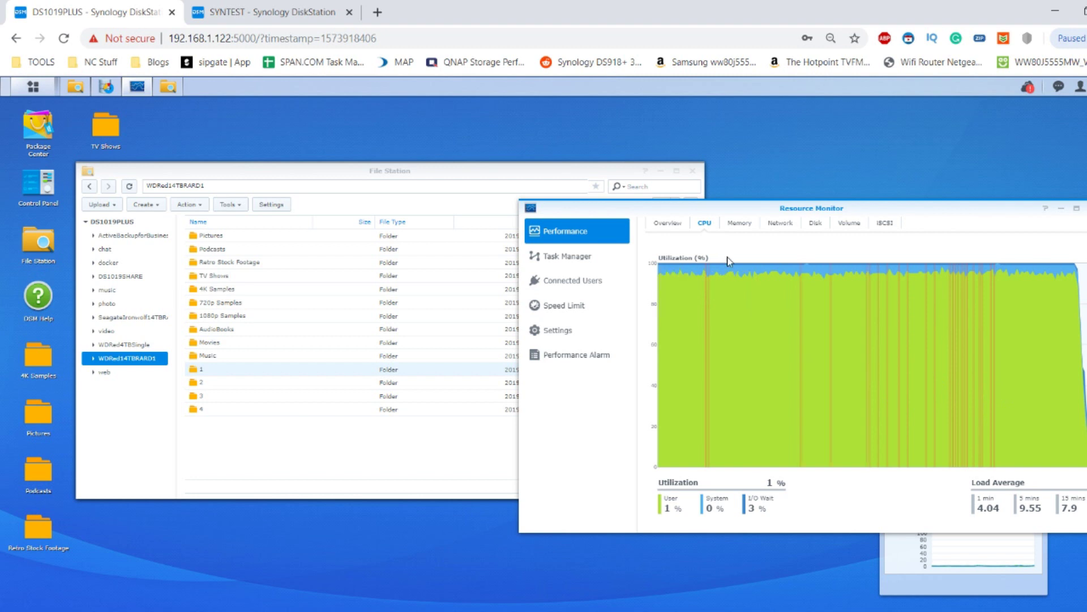
click(740, 222)
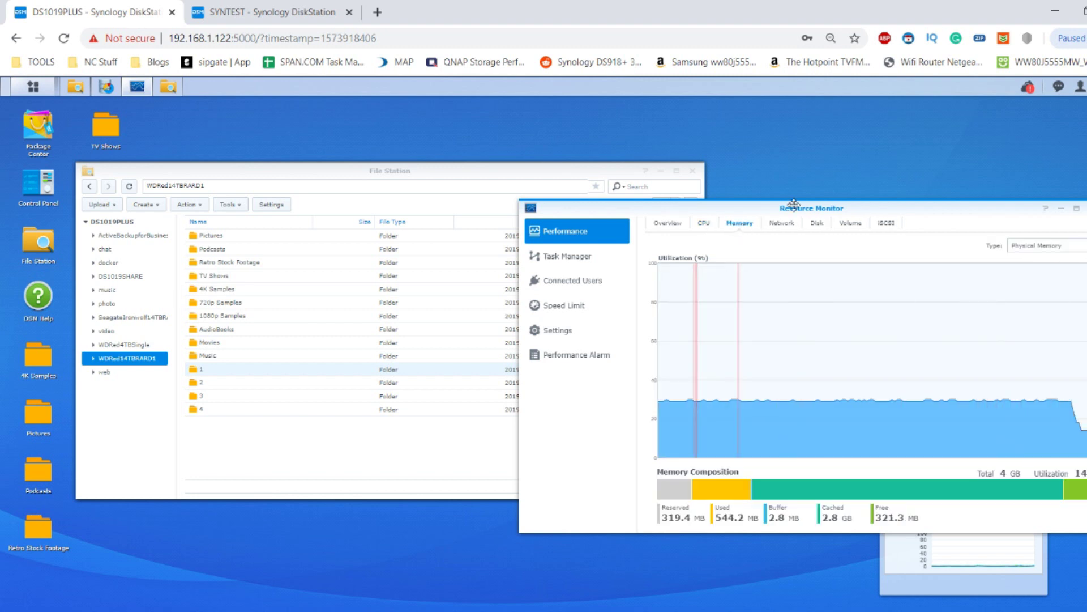
click(820, 224)
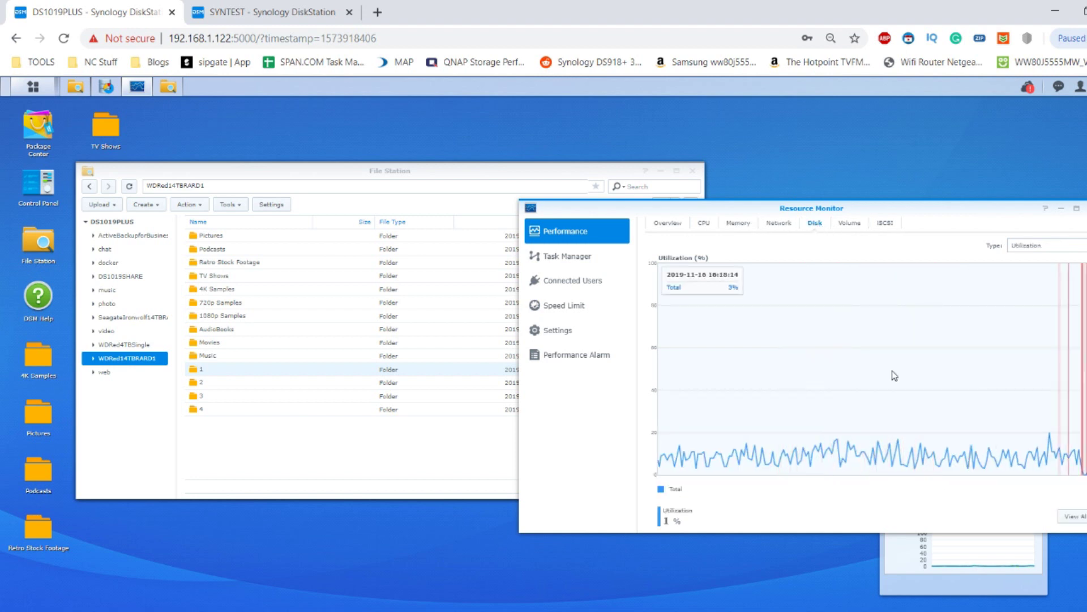
click(665, 228)
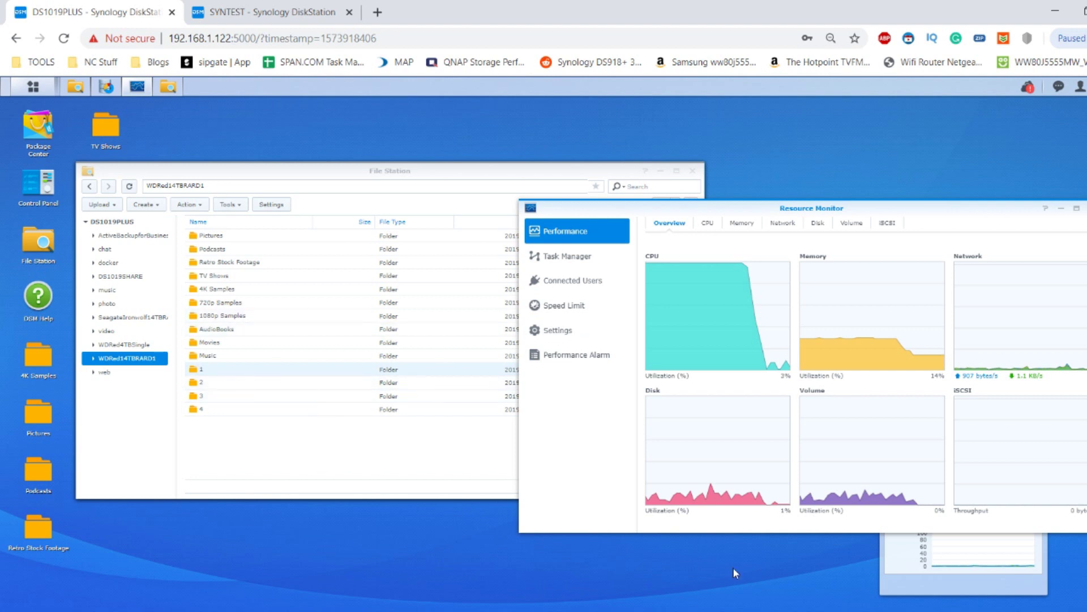
Start the stopwatch timing the WD Red run and minimize it
click(814, 604)
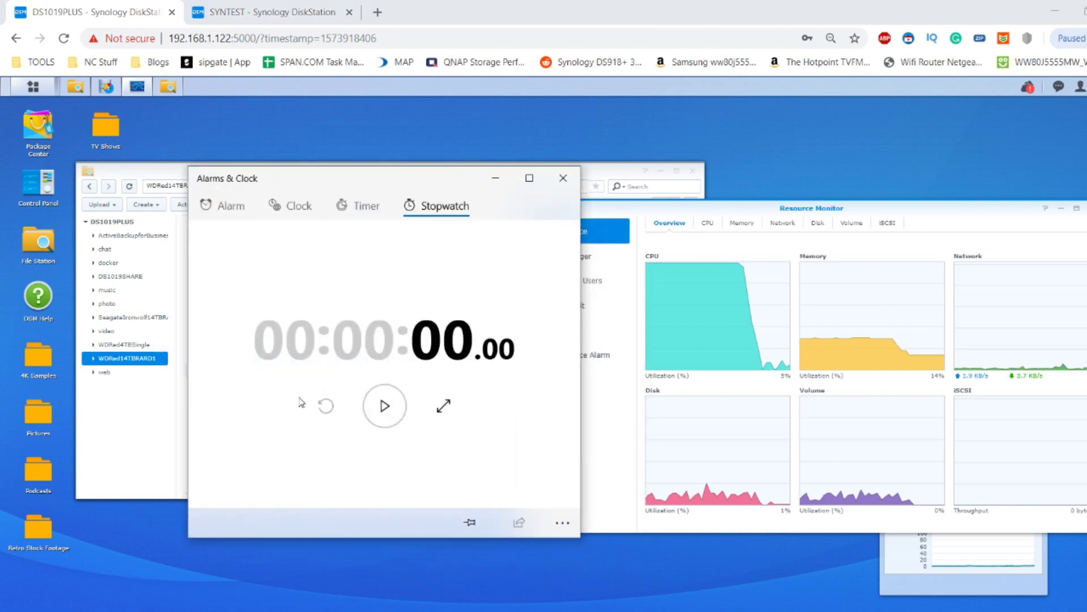
click(381, 406)
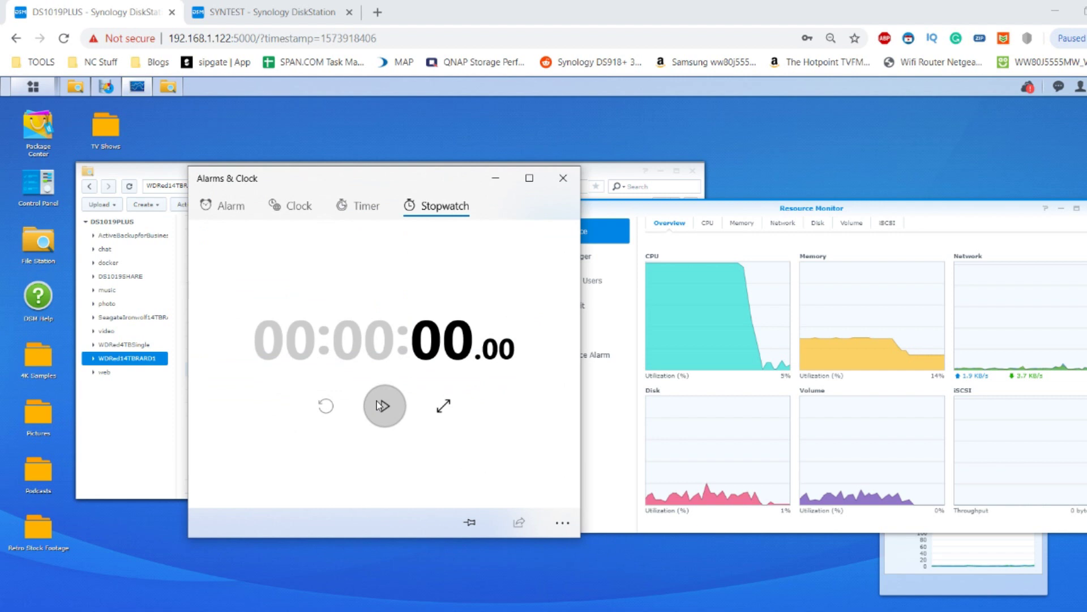
click(496, 178)
Compress folders 1, 2, 3 and 4 into 1.zip, 2.zip, 3.zip and 4.zip
right_click(232, 372)
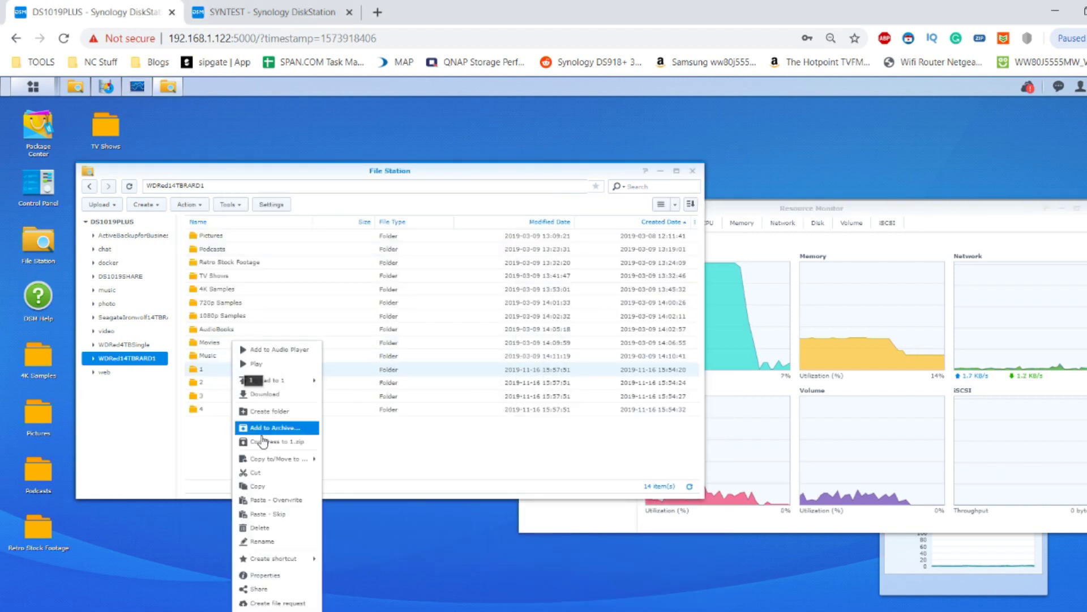
click(264, 441)
right_click(211, 384)
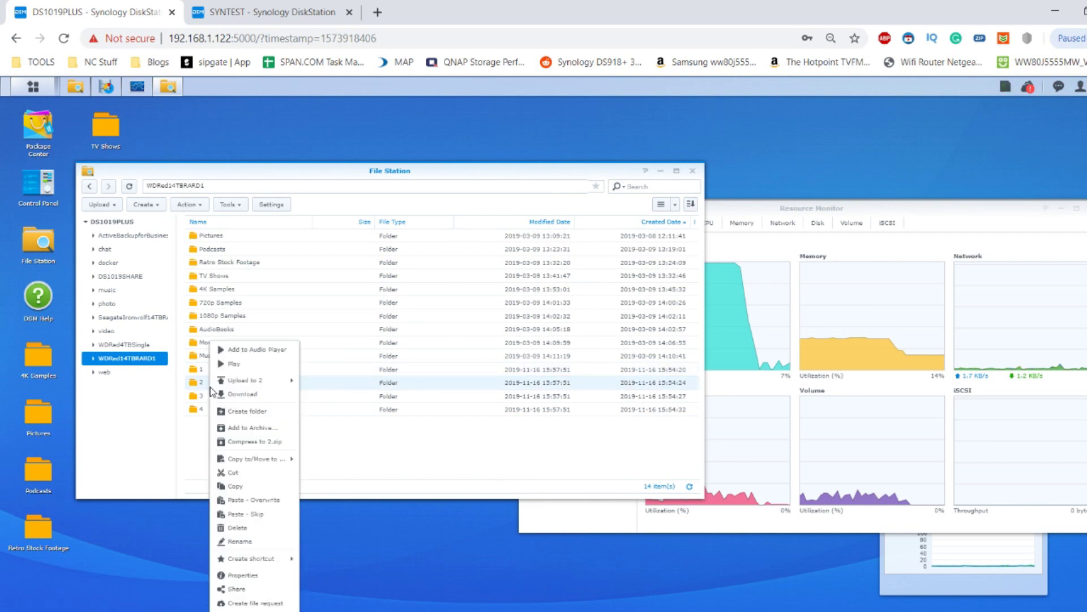
click(244, 441)
right_click(219, 397)
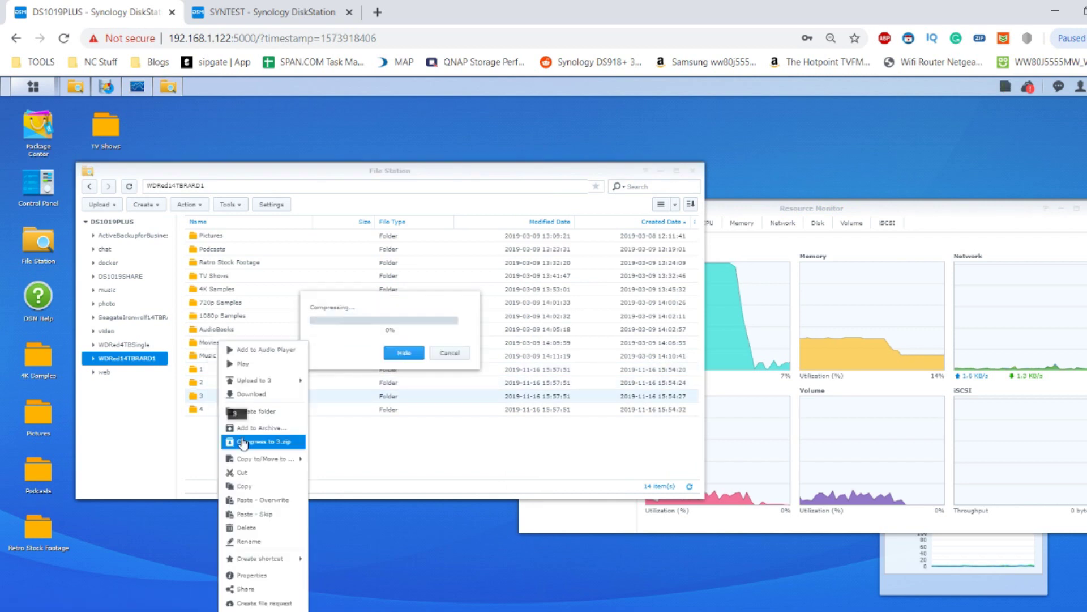
click(244, 441)
right_click(224, 410)
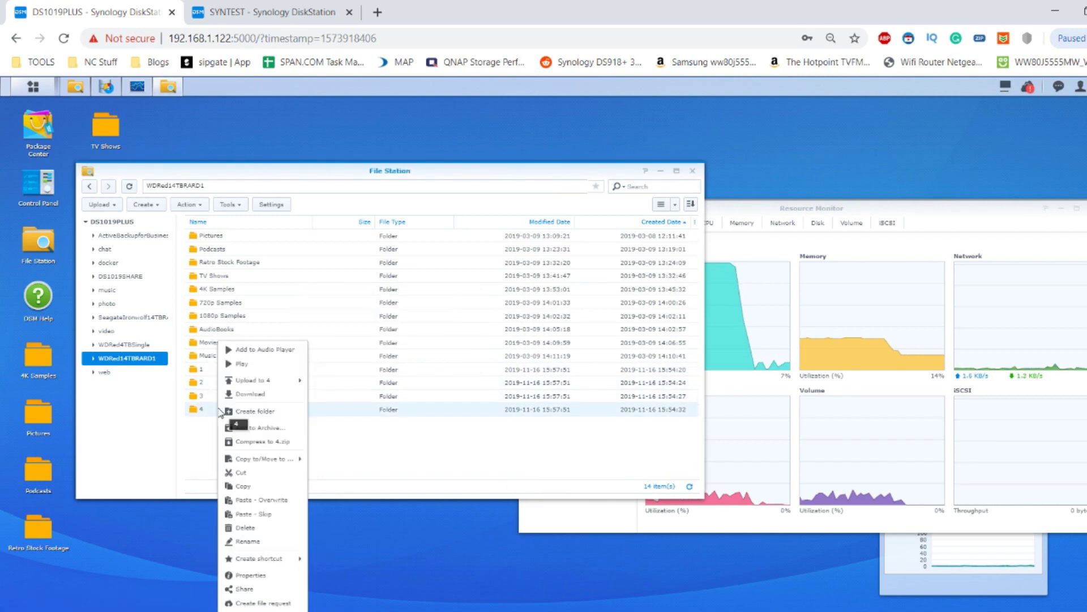
click(245, 443)
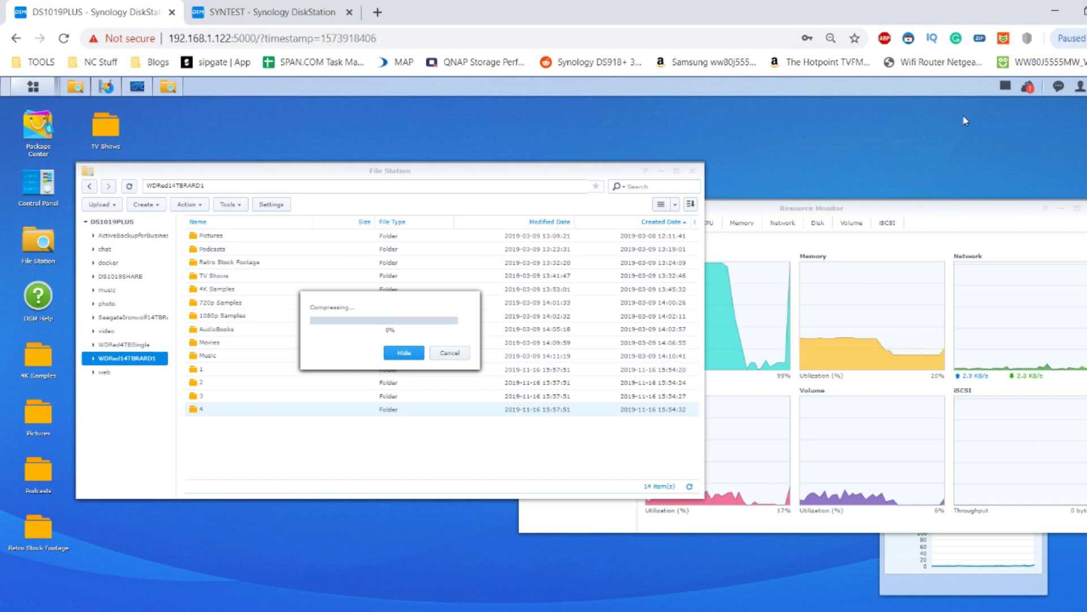
Show the four compression jobs' progress and move the stopwatch window clear of the file list
click(1004, 89)
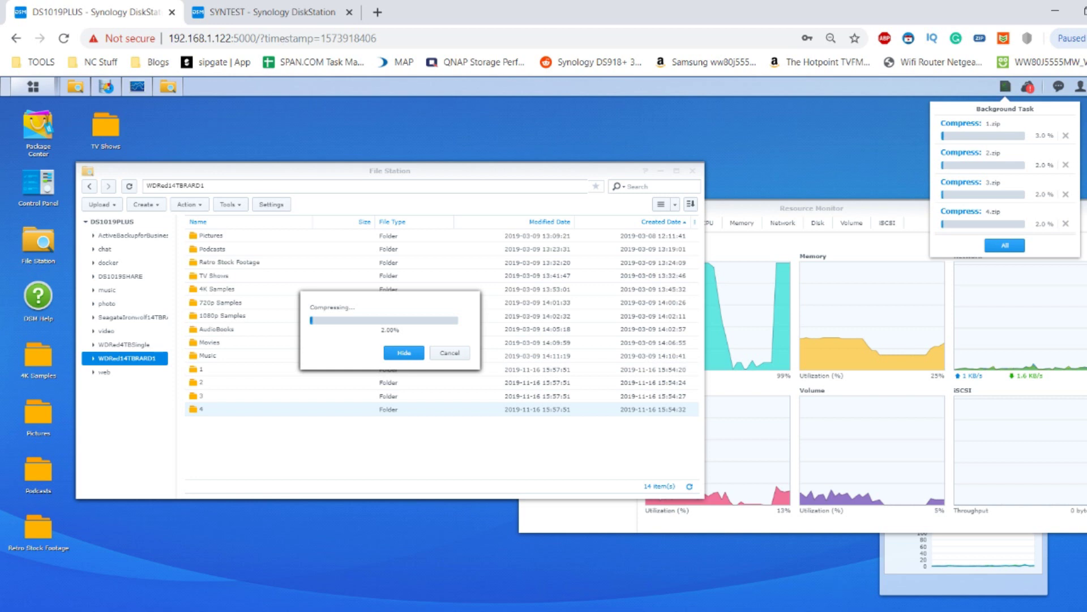
key(alt+Tab)
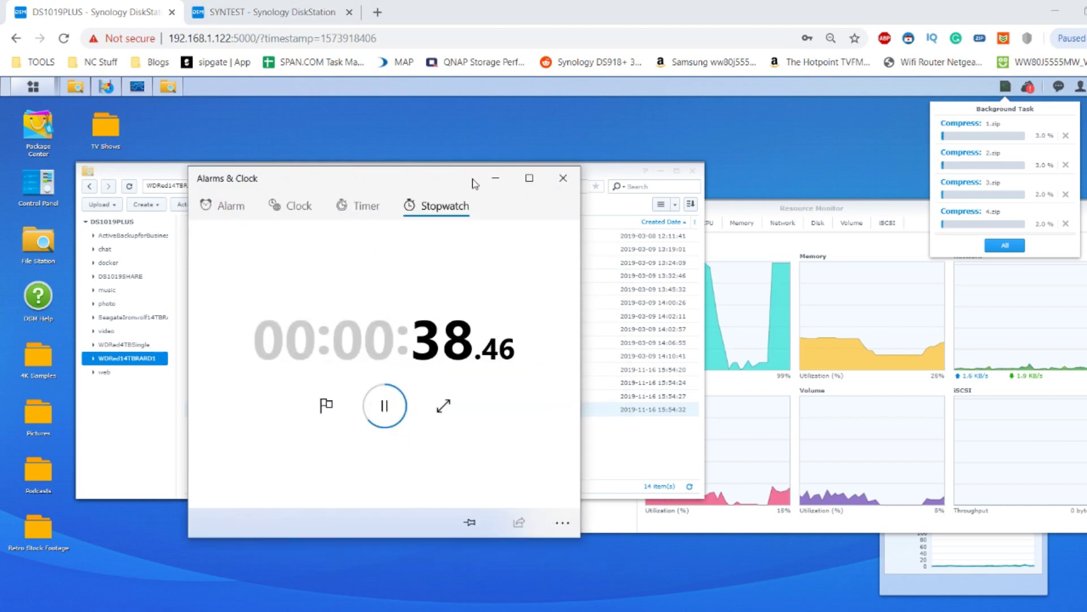
drag(470, 179, 403, 336)
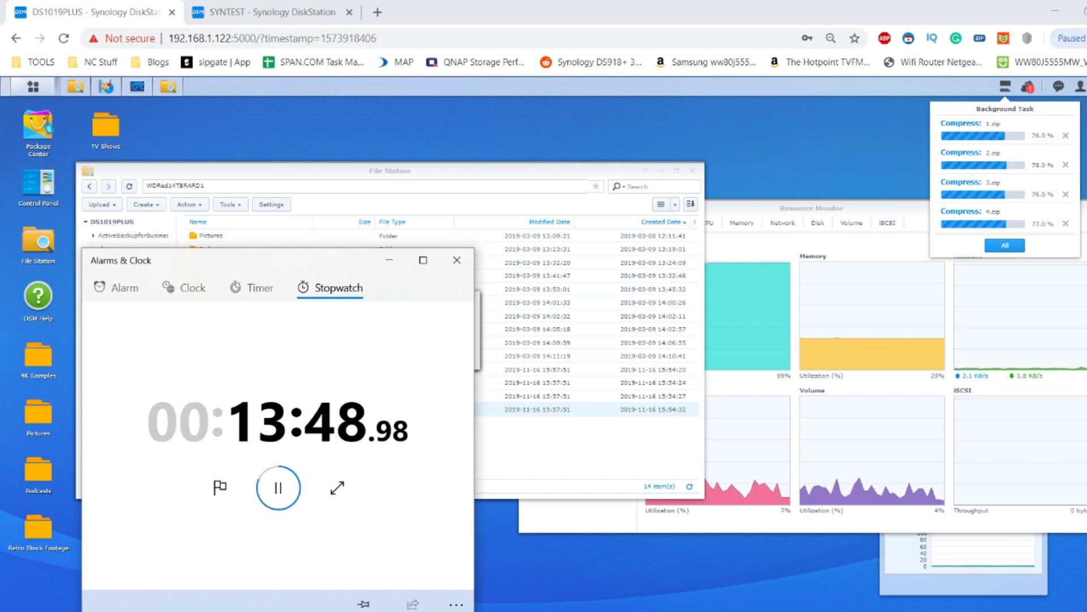
Move the stopwatch window higher over File Station while the compression jobs finish
drag(354, 260, 372, 184)
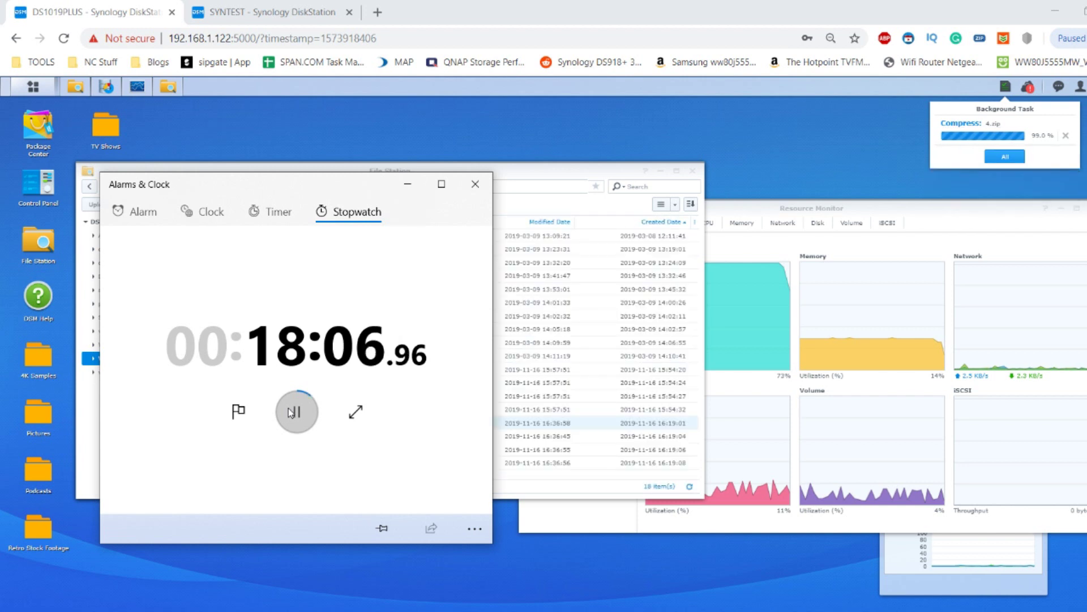
Pause the stopwatch at 18:08.80 and nudge its window slightly right and down
click(293, 412)
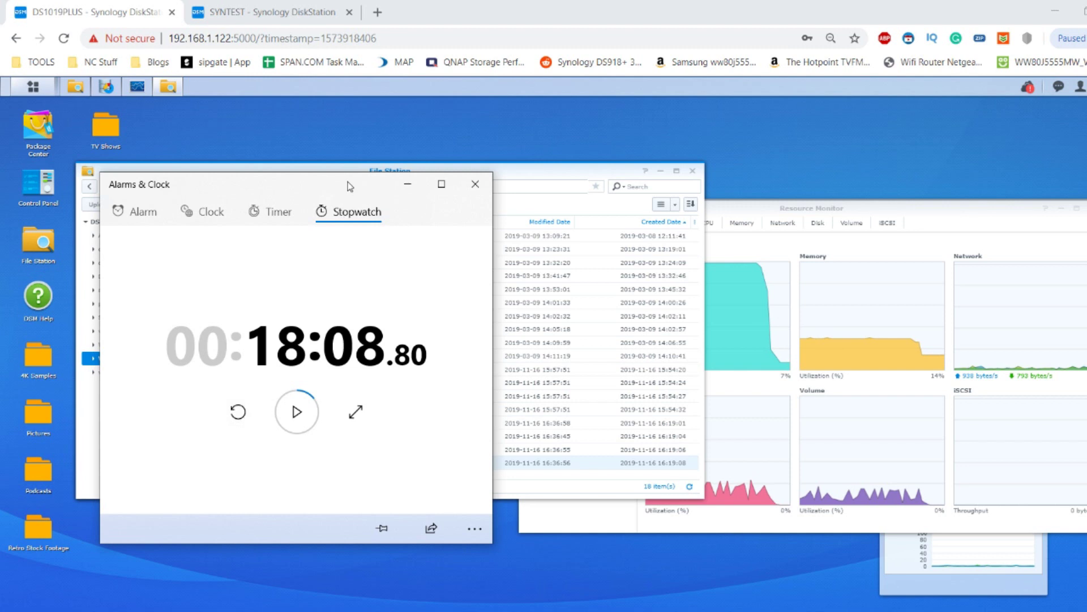
drag(347, 185, 370, 199)
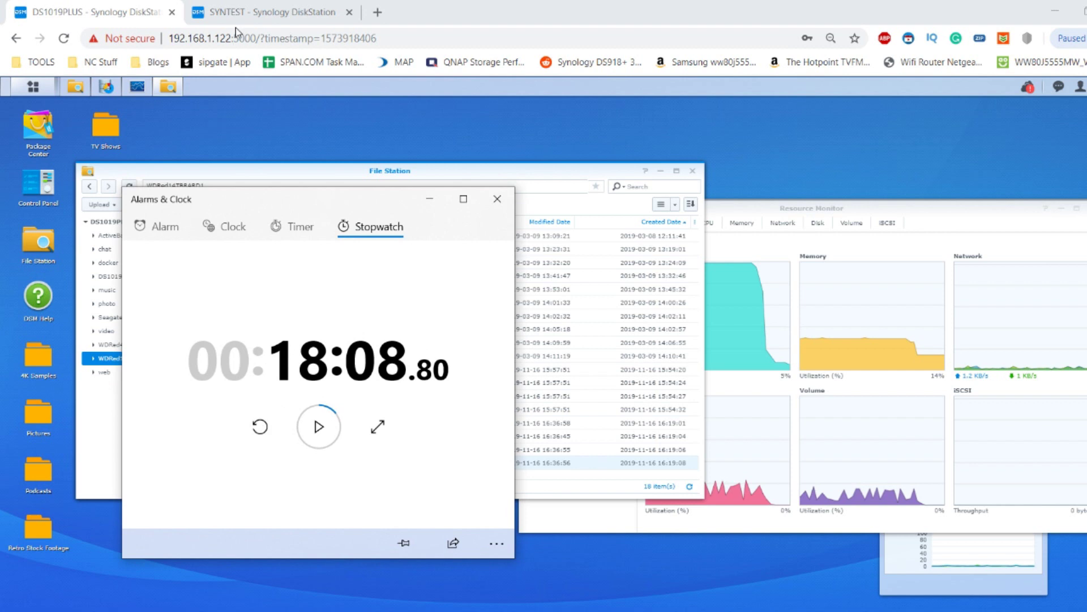